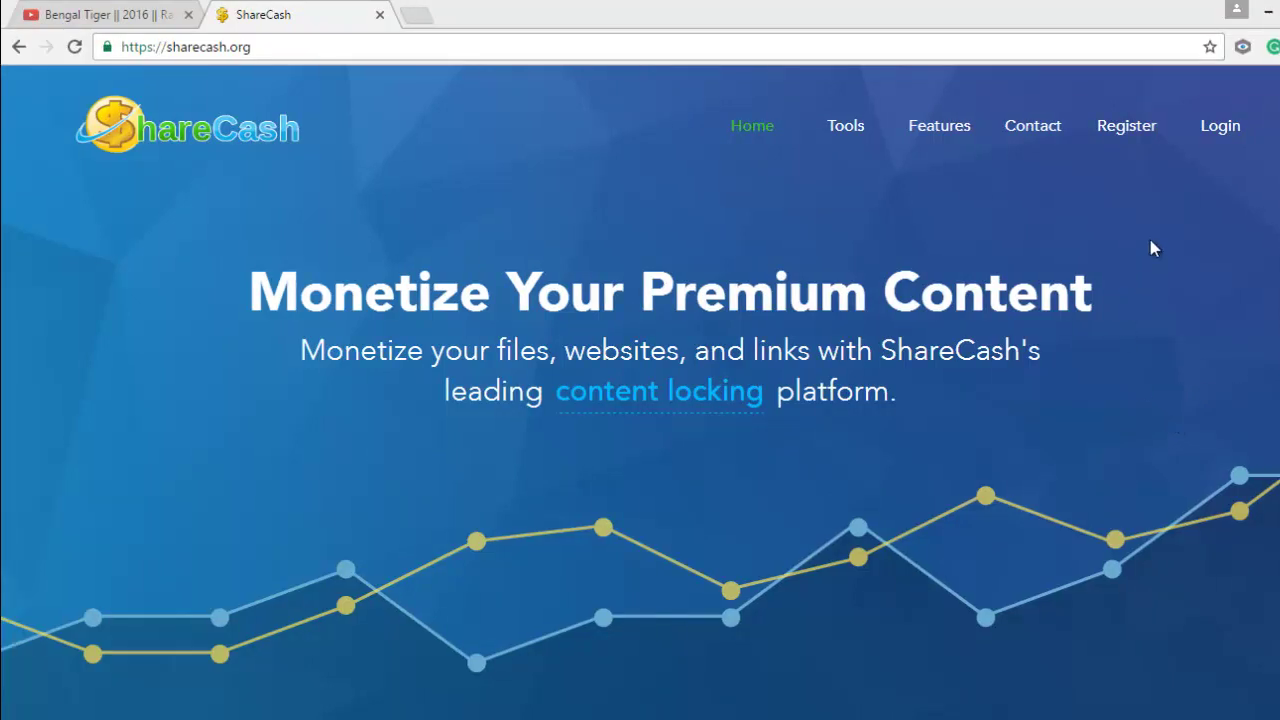
# - Open the ShareCash registration page and look over the account information form
pyautogui.click(1124, 127)
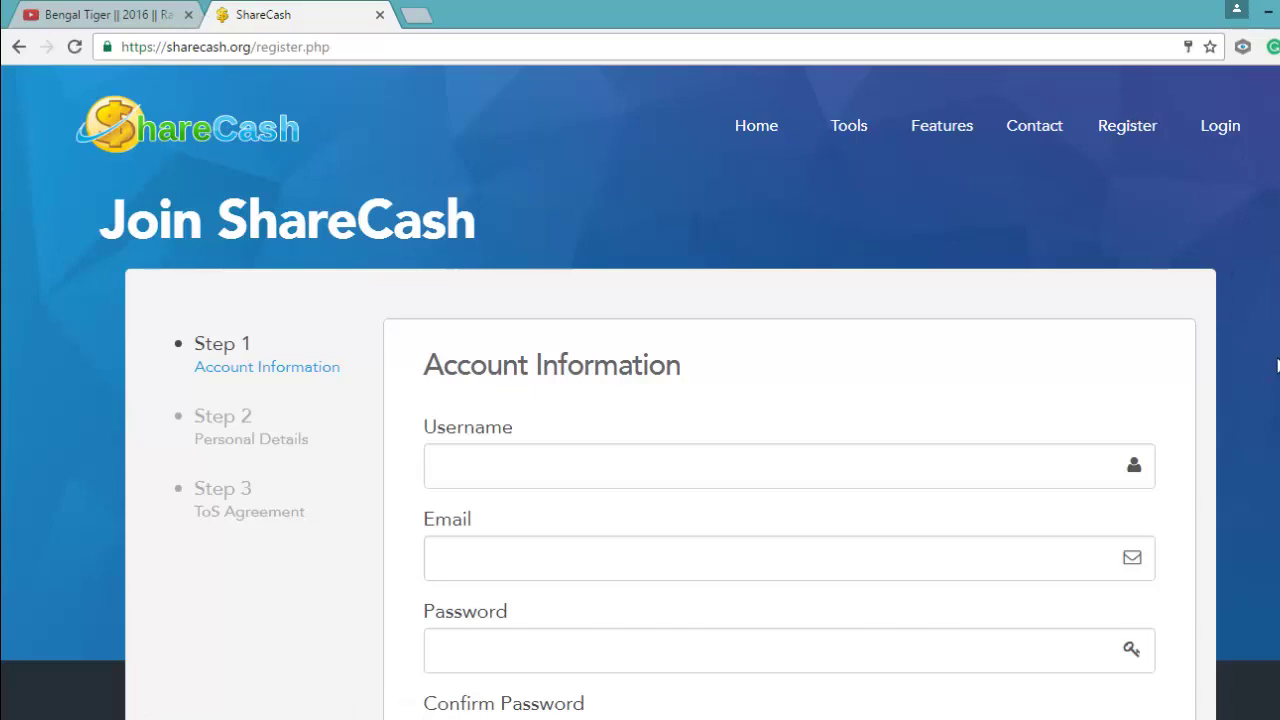
pyautogui.scroll(-2, 1270, 357)
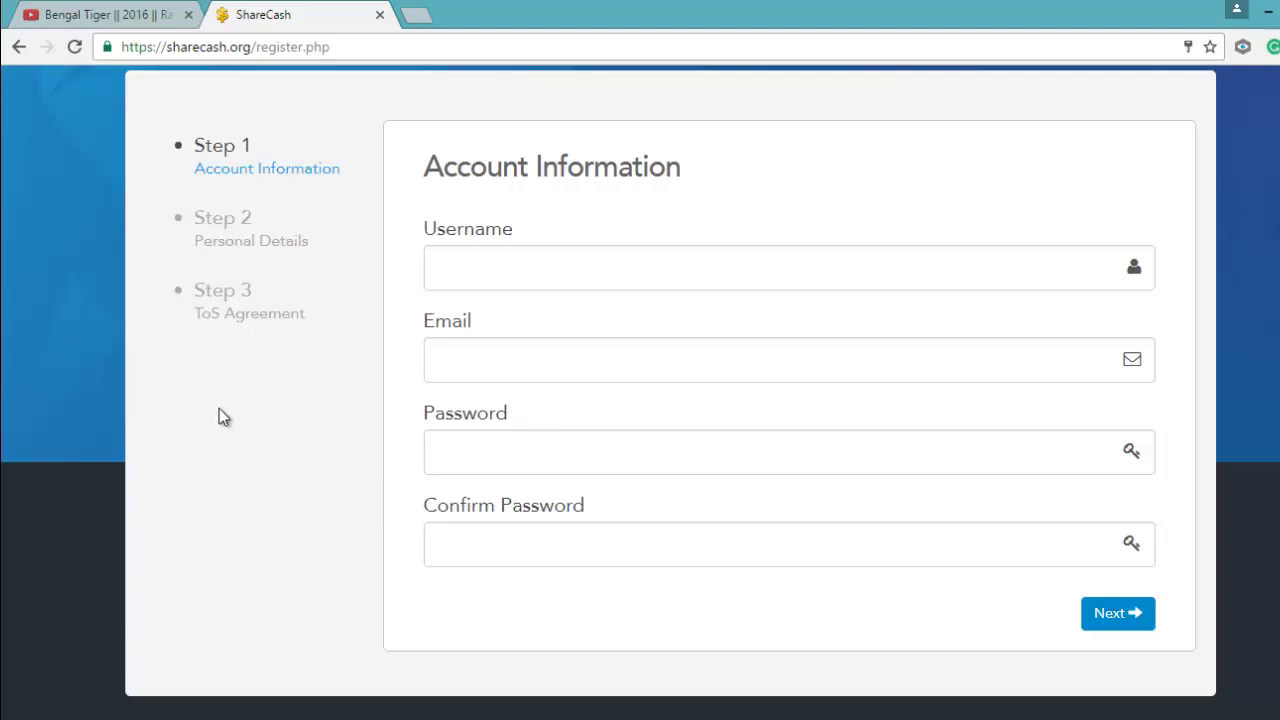
pyautogui.scroll(3, 223, 417)
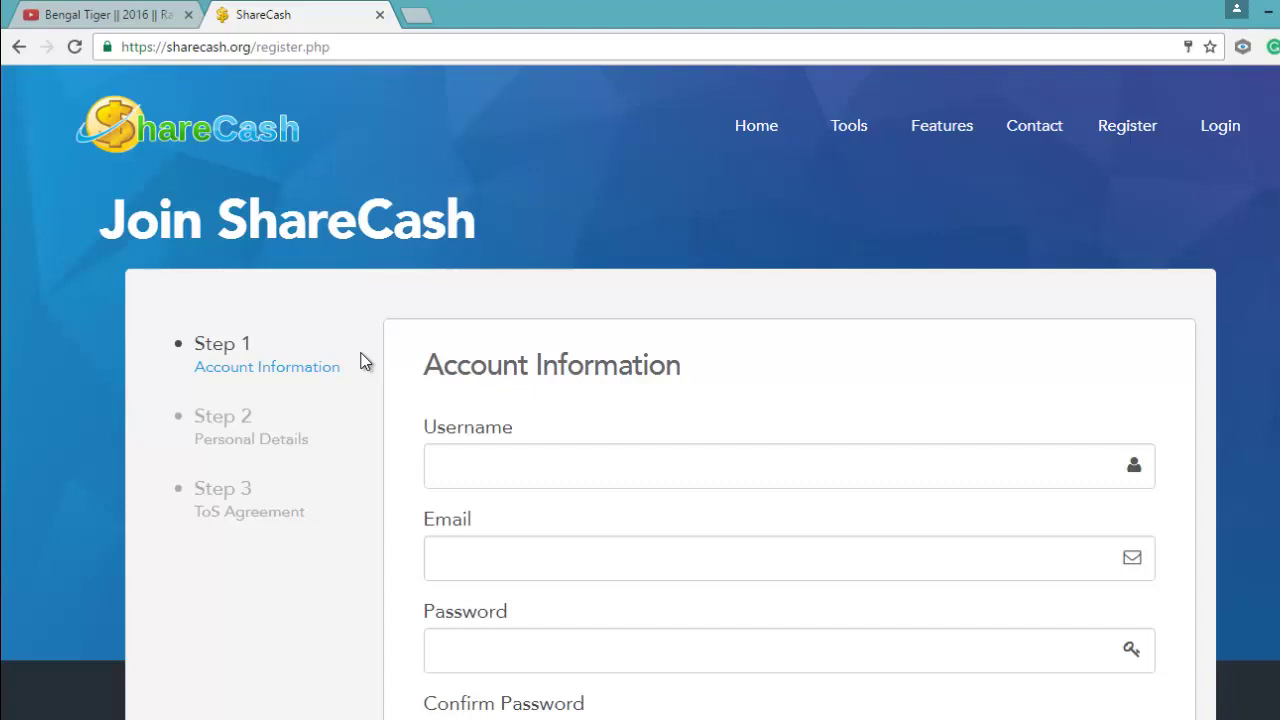
# - Log in to the existing ShareCash account with the prefilled credentials
pyautogui.click(1235, 130)
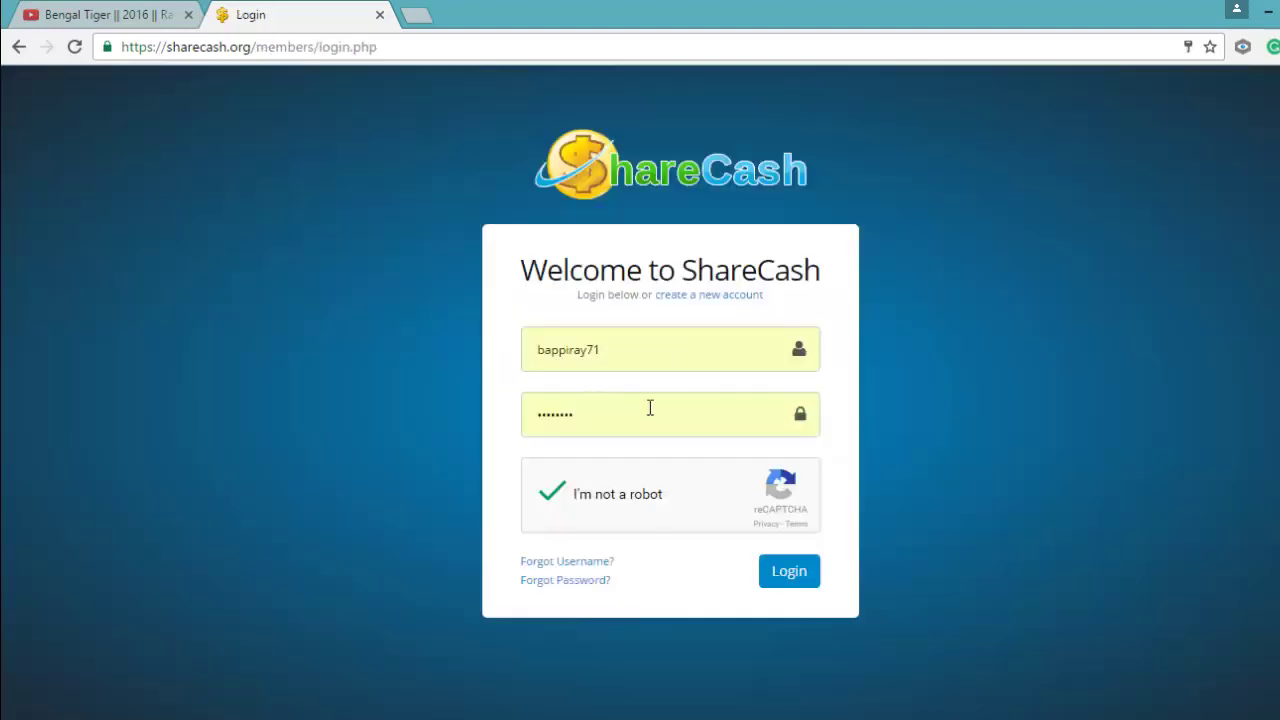
pyautogui.click(790, 582)
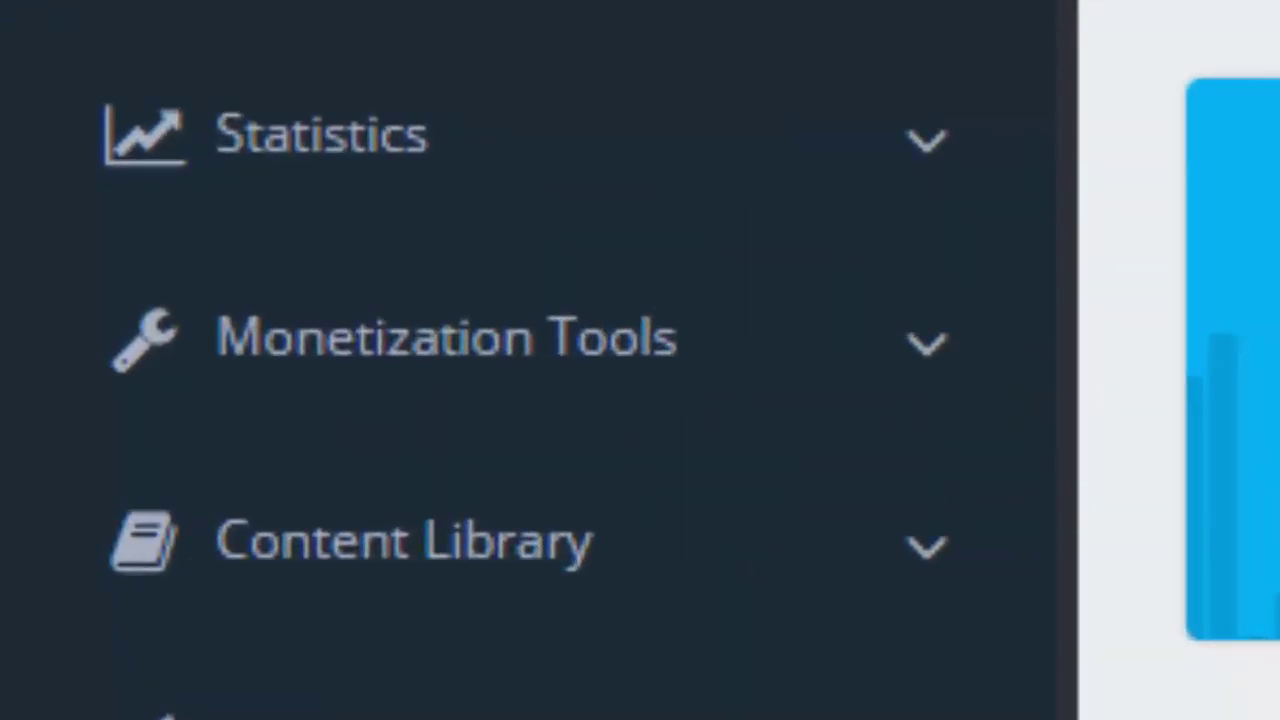
# - Open the File Lockers upload page under Monetization Tools and accept the notice about prohibited files
pyautogui.doubleClick(889, 366)
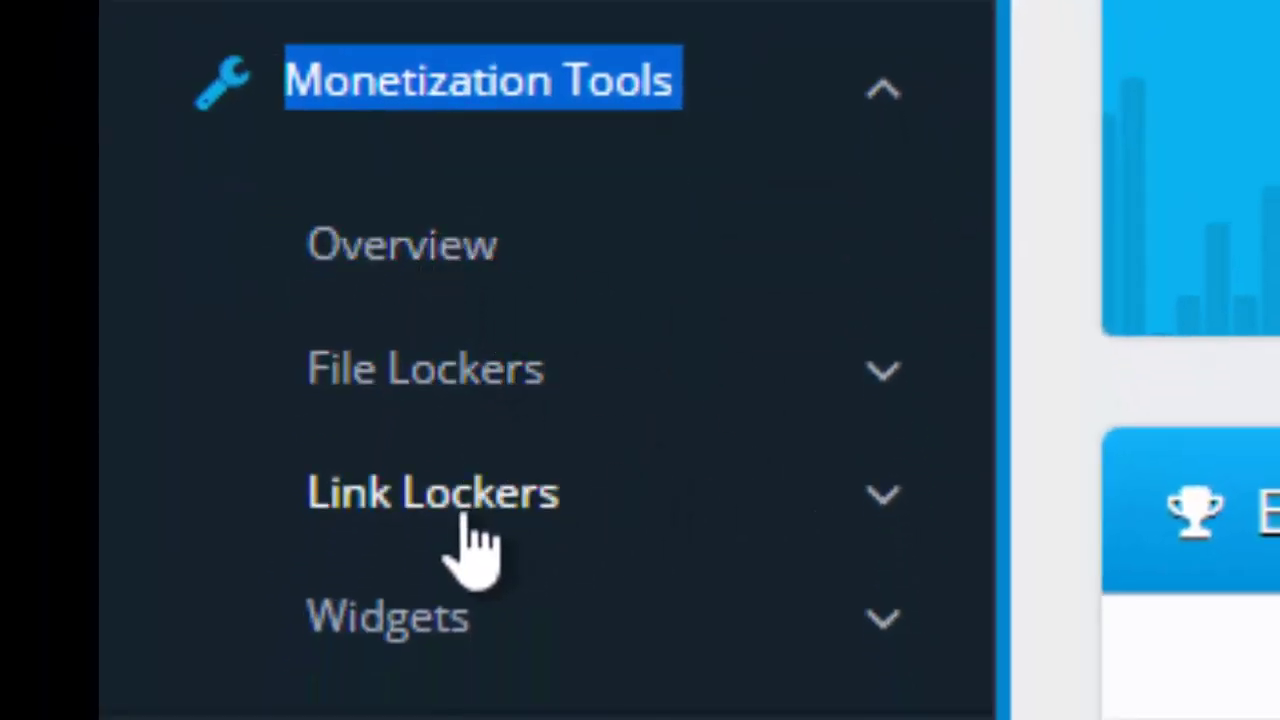
pyautogui.doubleClick(494, 395)
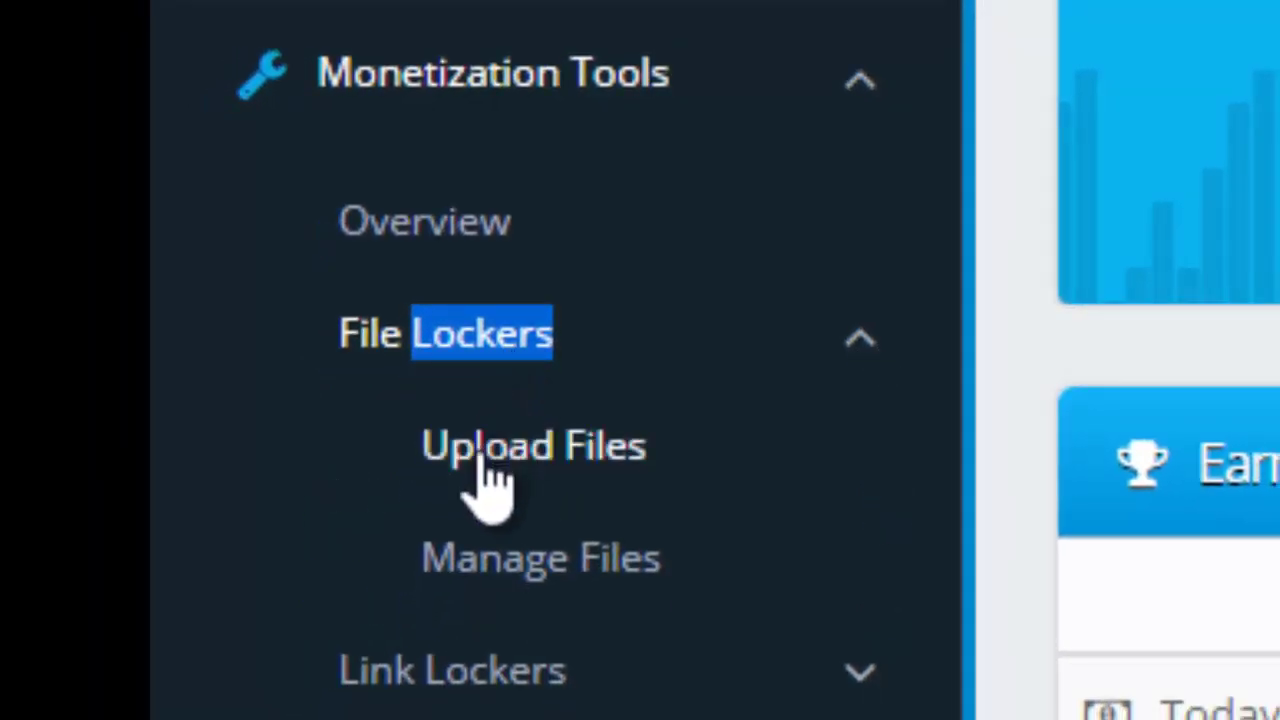
pyautogui.click(598, 462)
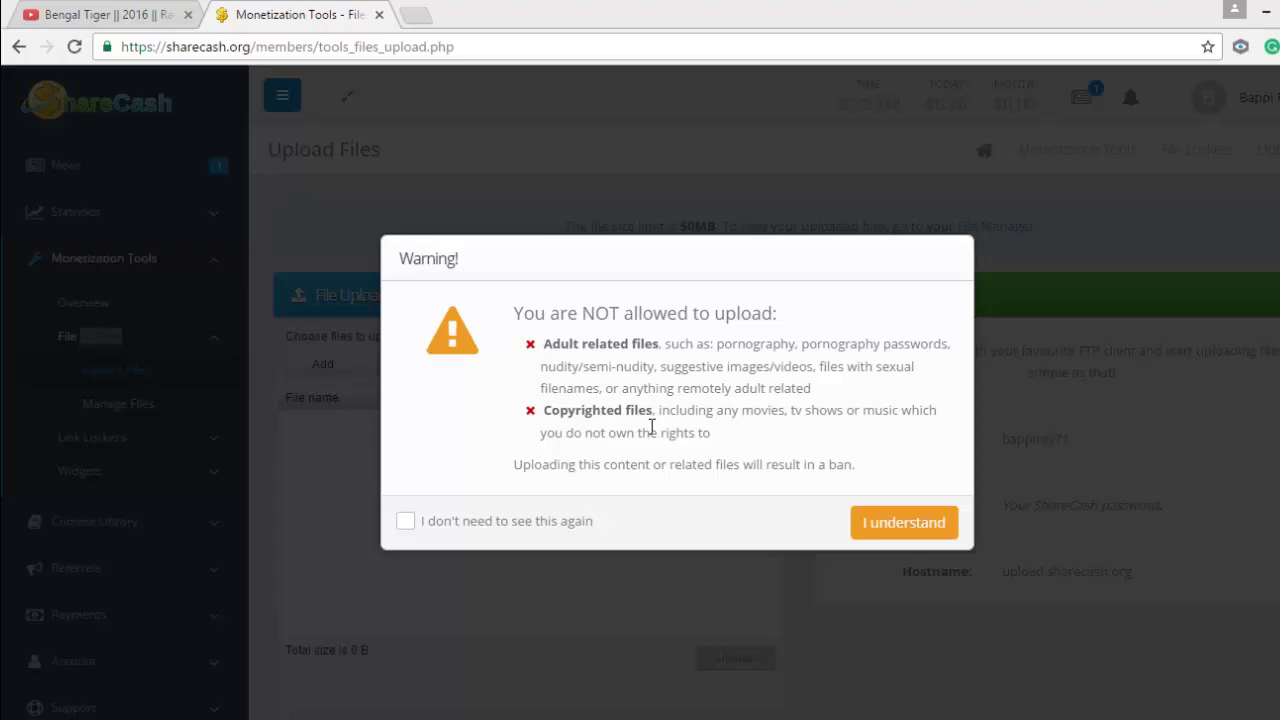
pyautogui.click(897, 532)
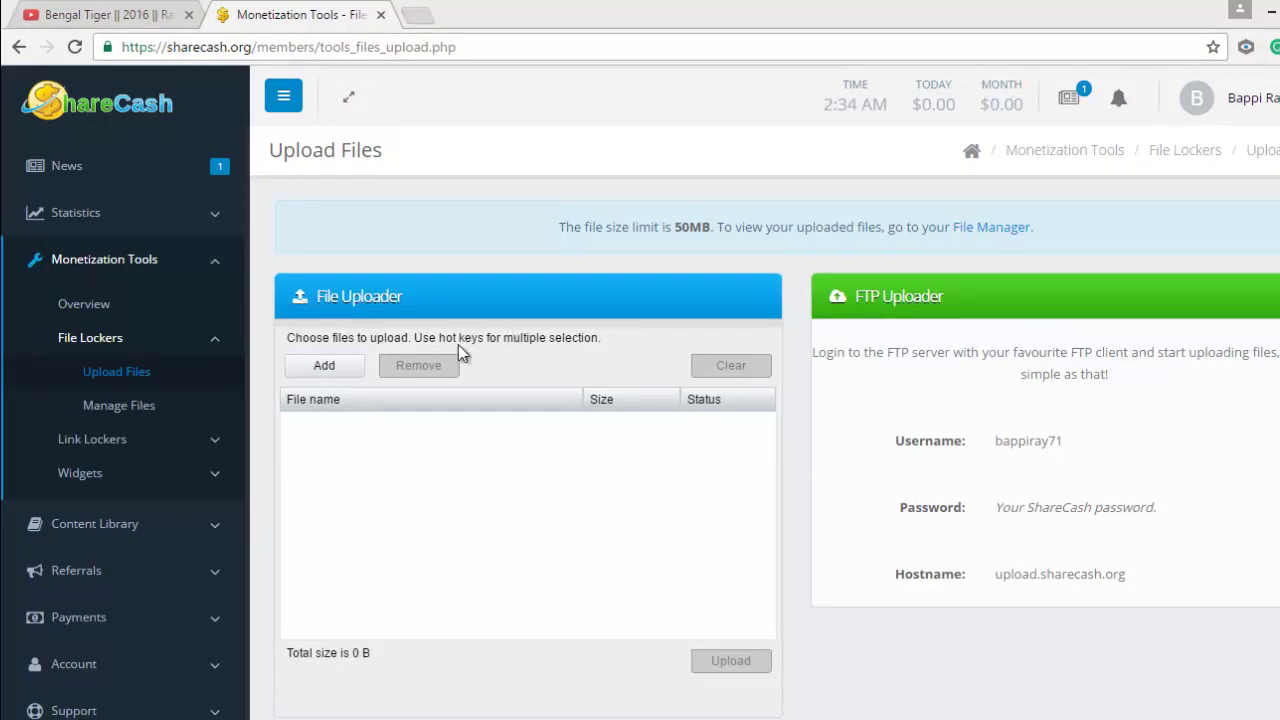
# - Add touchkeypad630.jpg to the File Uploader and upload it
pyautogui.click(324, 366)
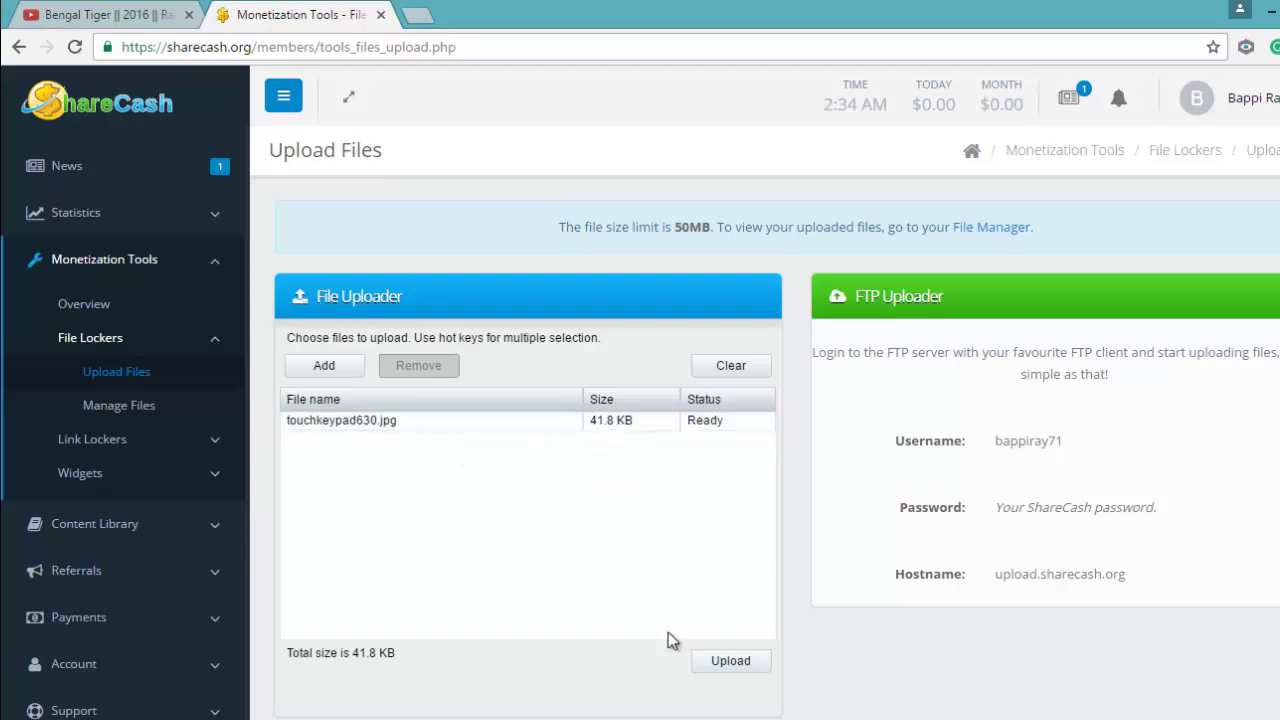
pyautogui.click(733, 668)
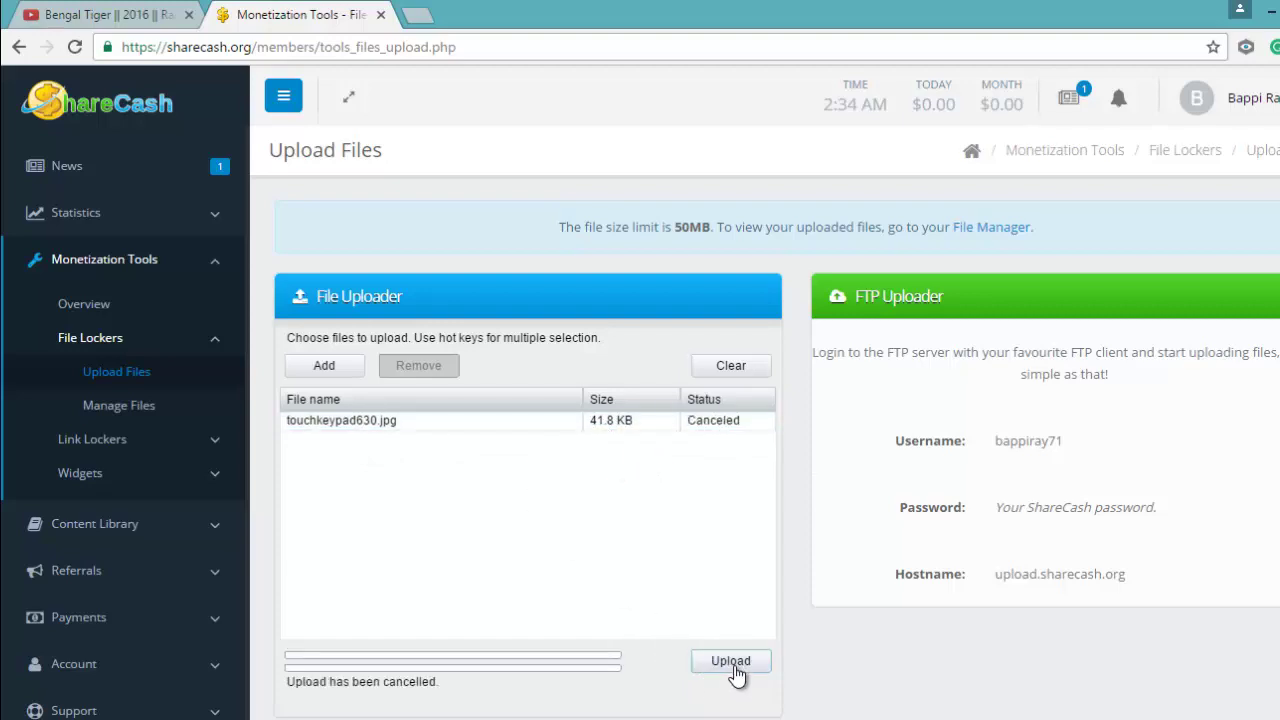
pyautogui.scroll(-1, 640, 635)
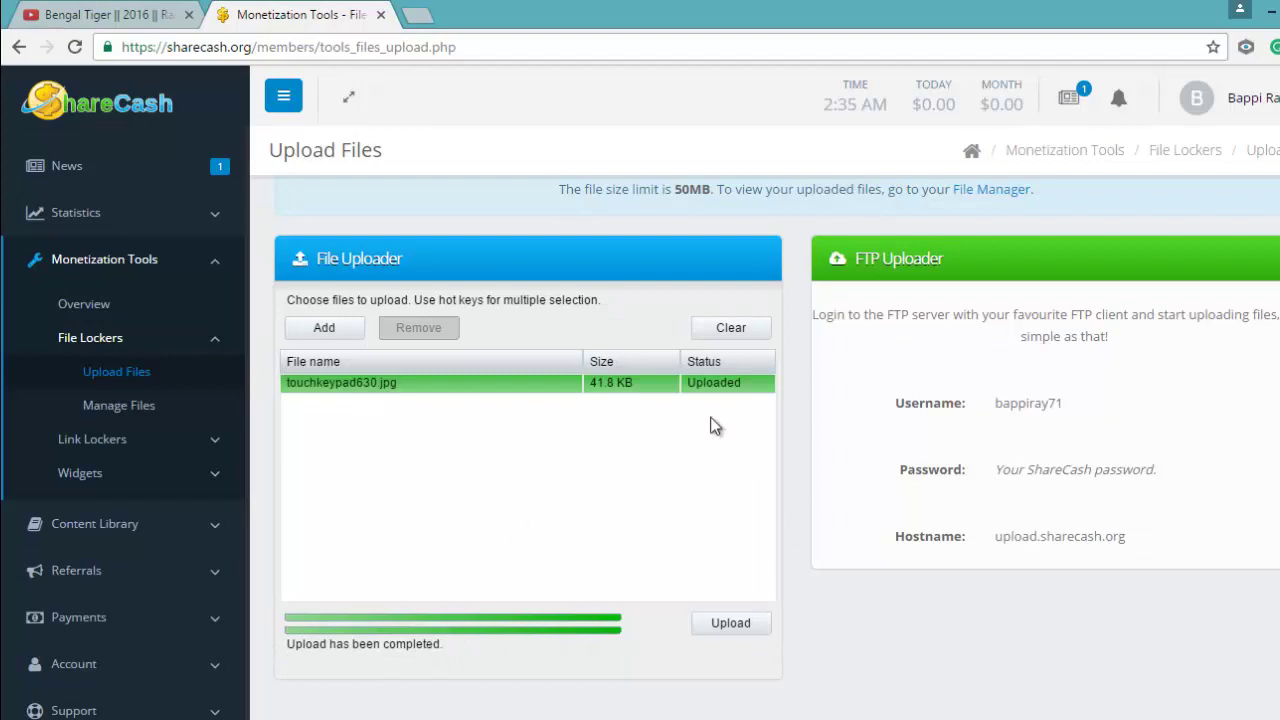
pyautogui.scroll(1, 568, 470)
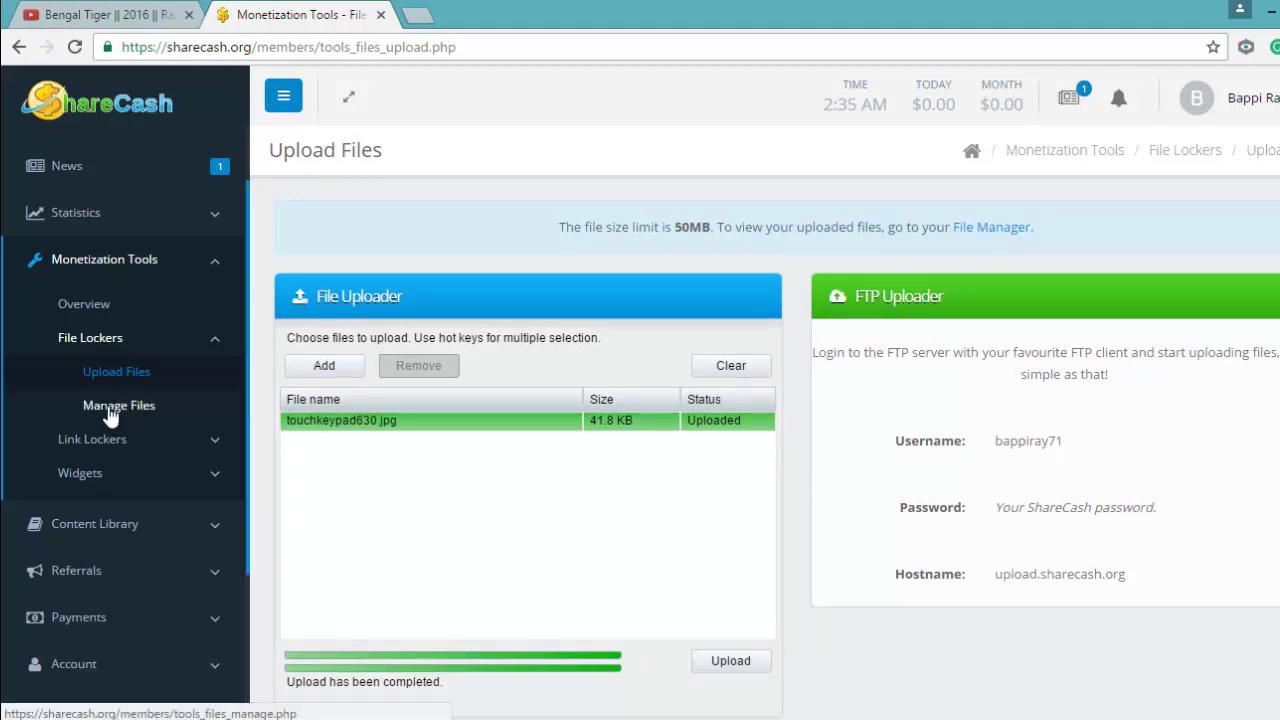
# - Open the File Manager and look over the uploaded files
pyautogui.click(985, 230)
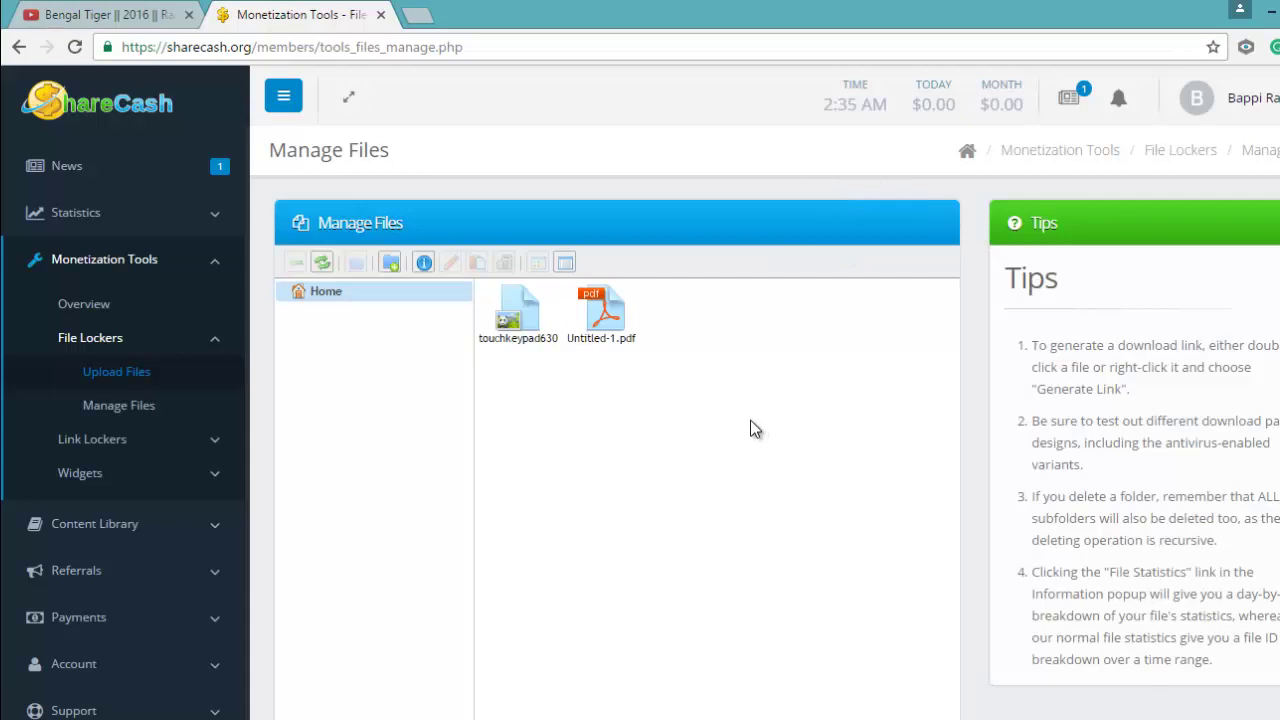
pyautogui.scroll(-3, 744, 425)
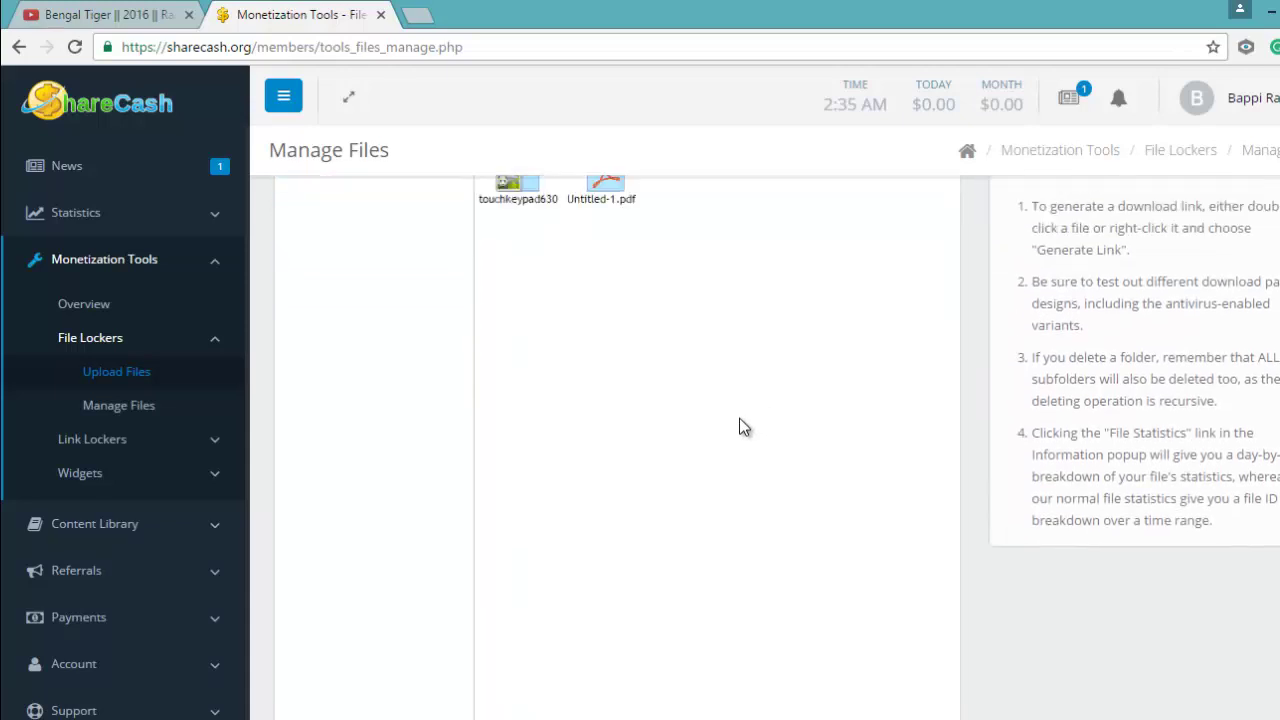
pyautogui.scroll(3, 741, 427)
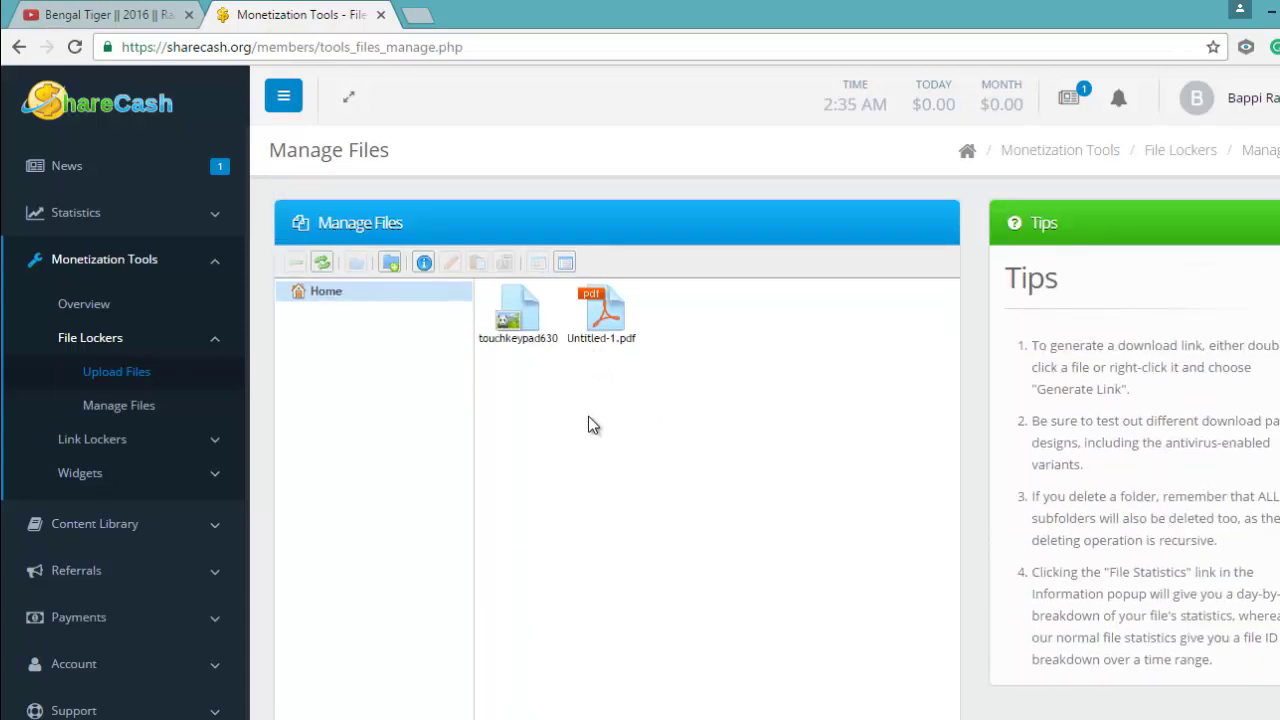
pyautogui.click(606, 315)
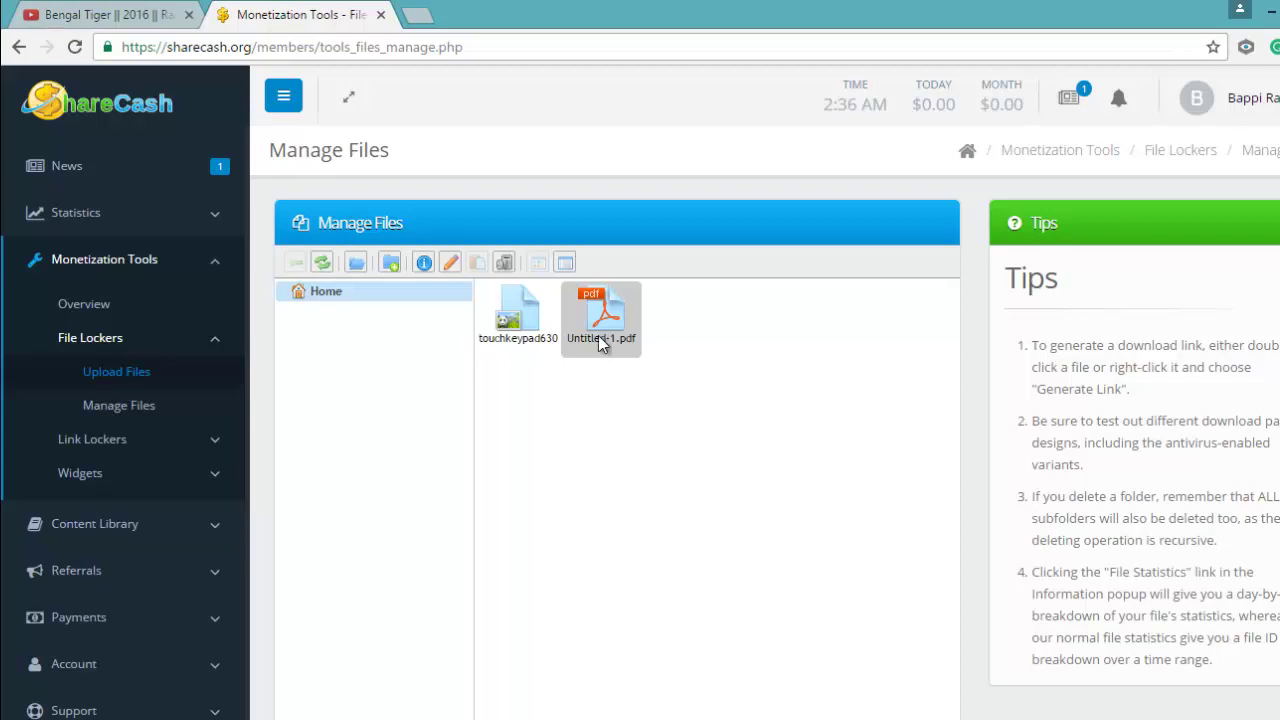
pyautogui.click(578, 398)
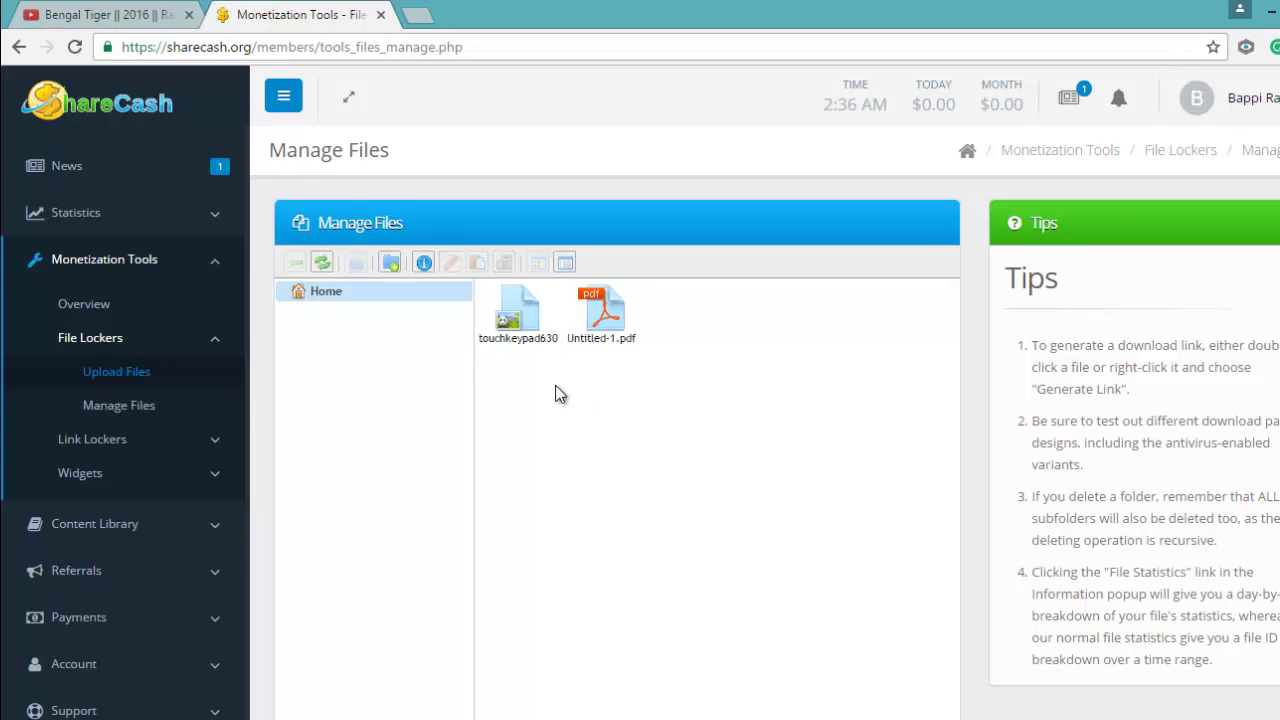
pyautogui.click(516, 318)
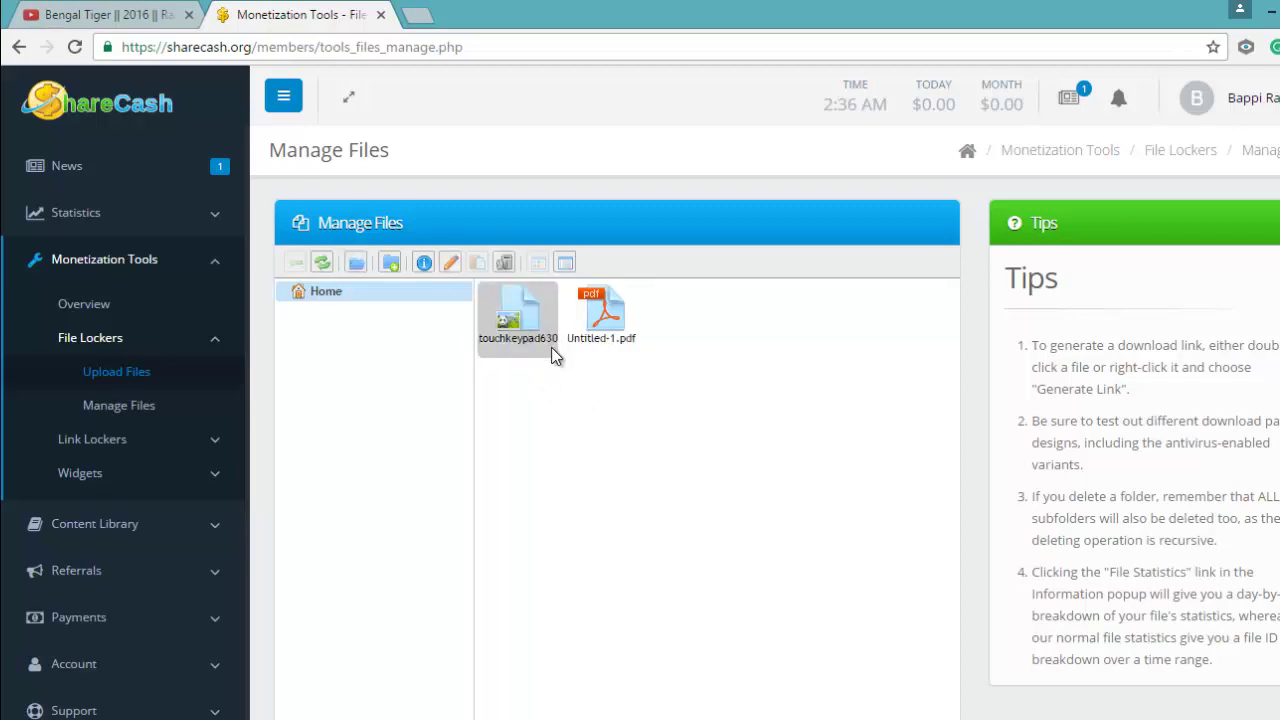
pyautogui.click(536, 398)
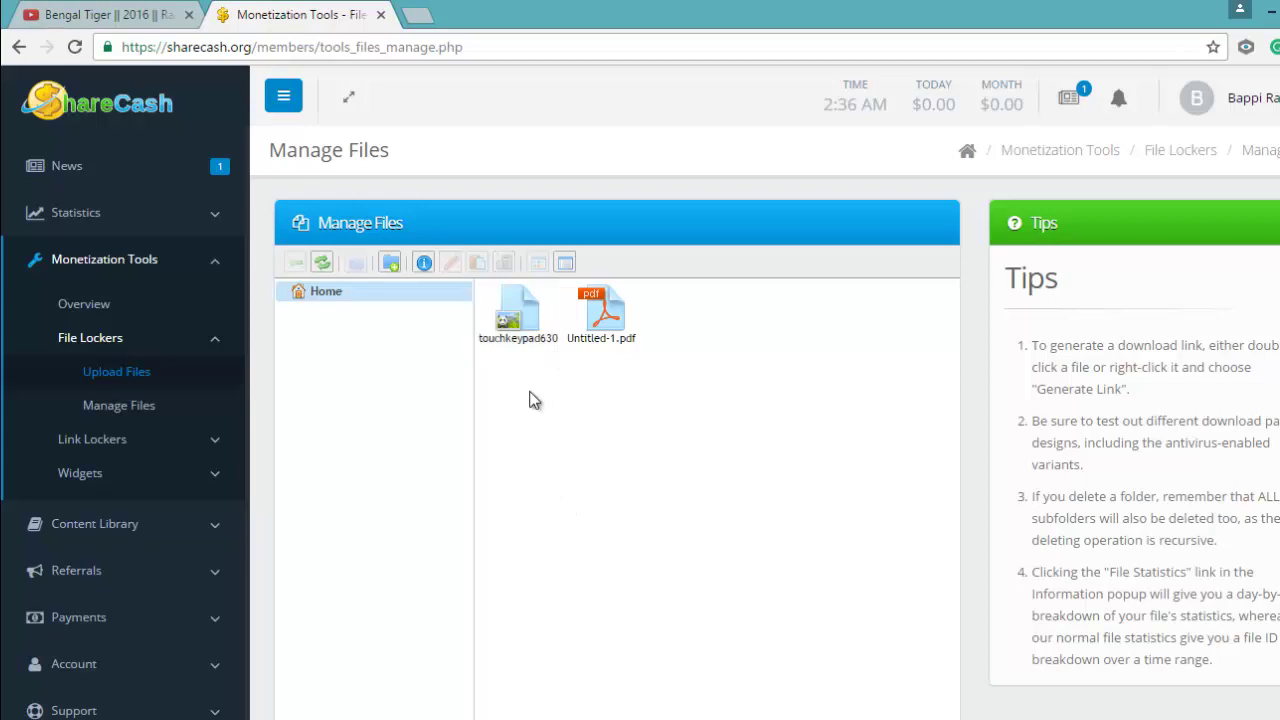
# - Start generating a download link for the touchkeypad630 image and pick the Classic design
pyautogui.rightClick(513, 316)
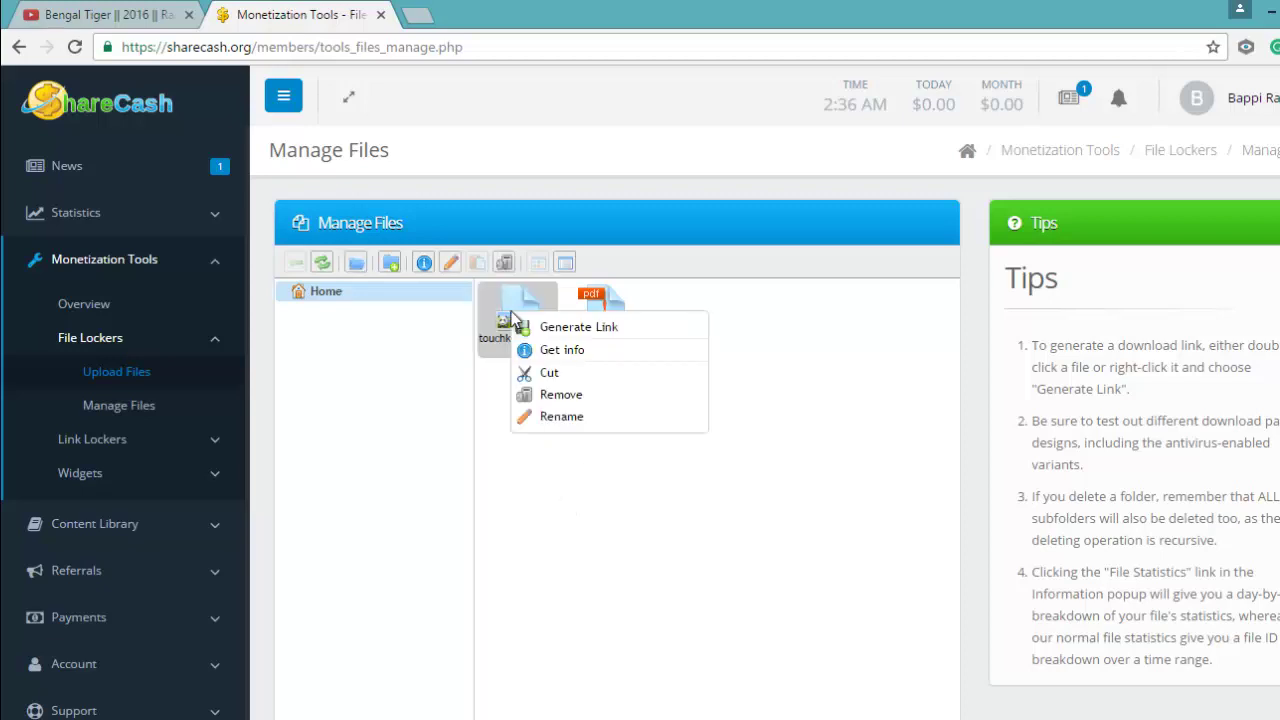
pyautogui.click(569, 333)
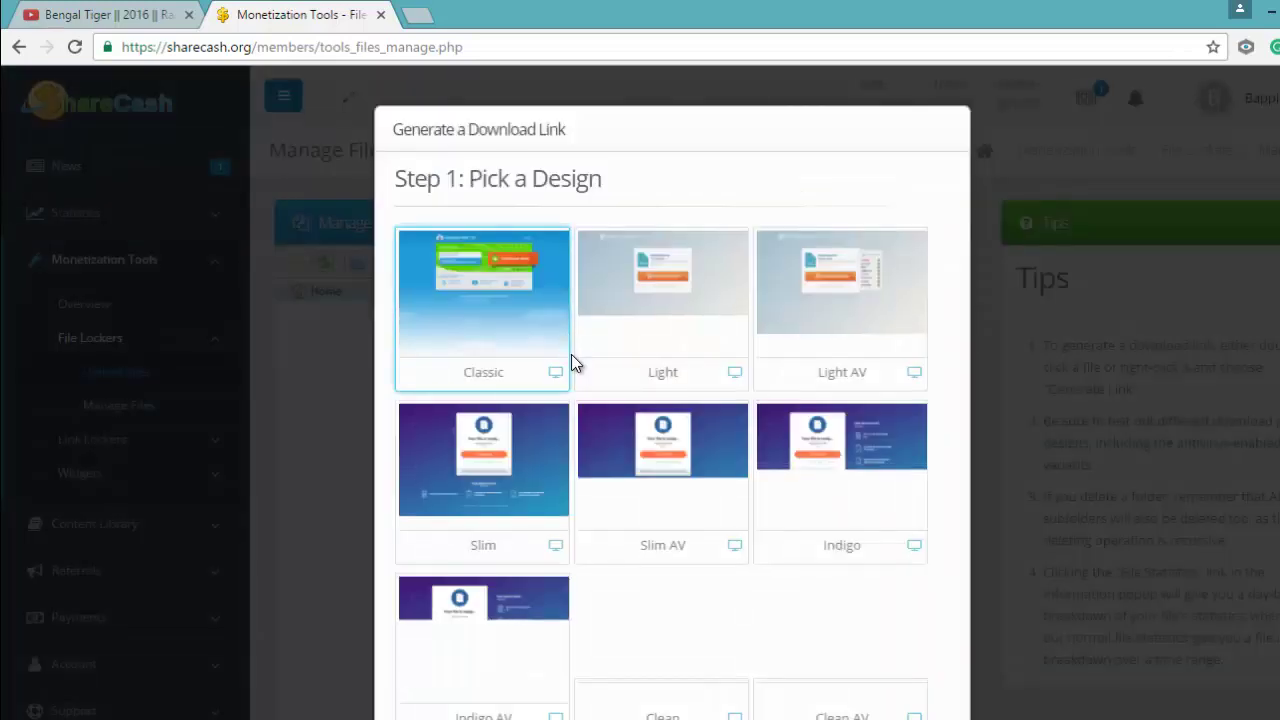
pyautogui.scroll(-2, 572, 358)
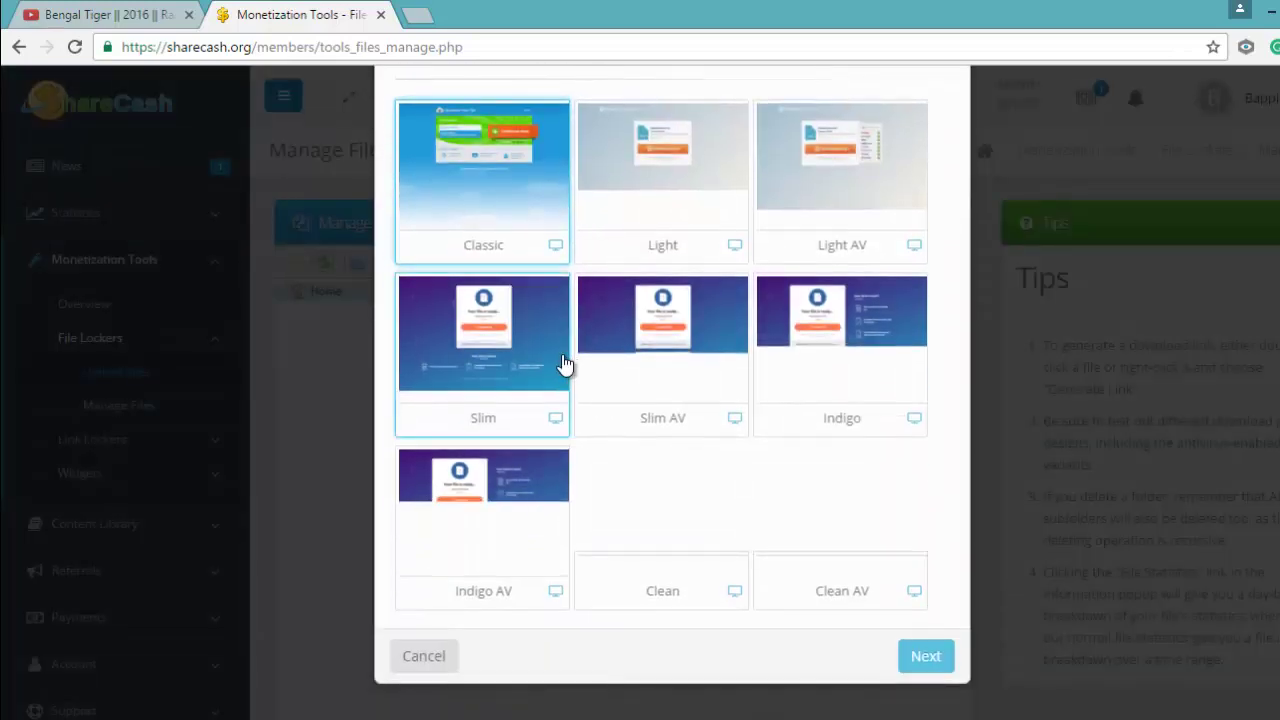
pyautogui.scroll(2, 590, 389)
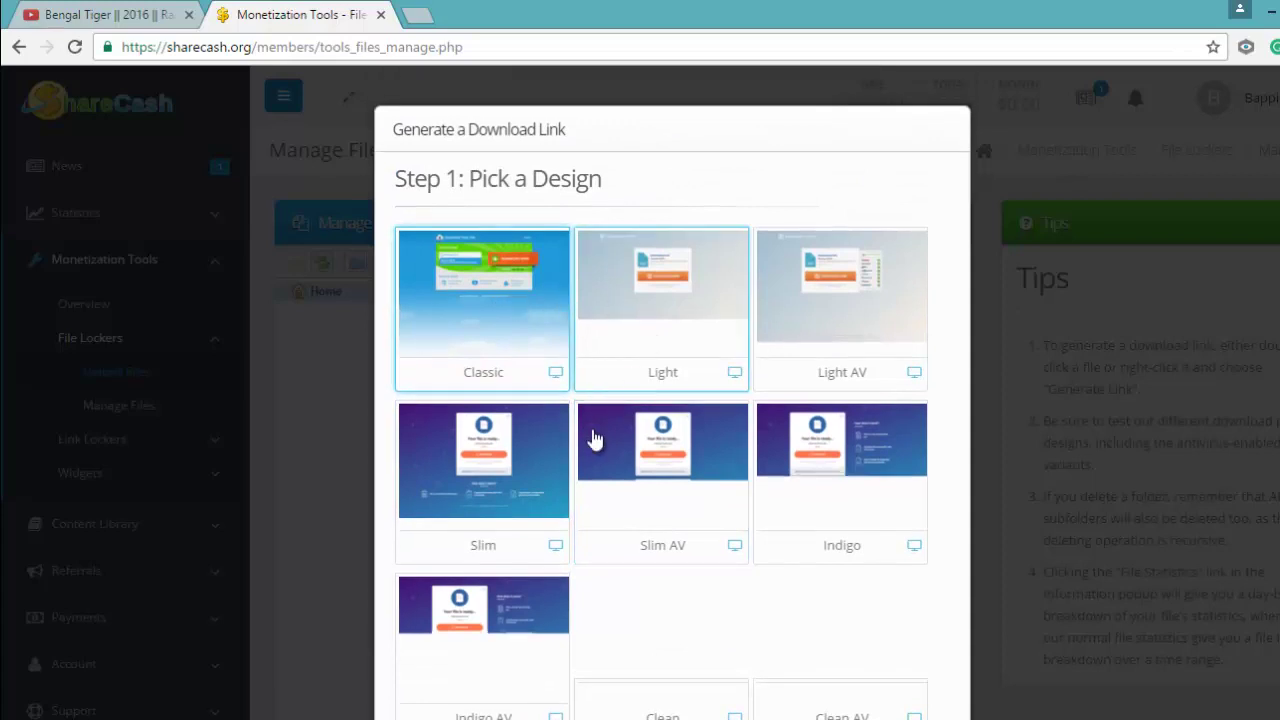
pyautogui.scroll(-2, 866, 437)
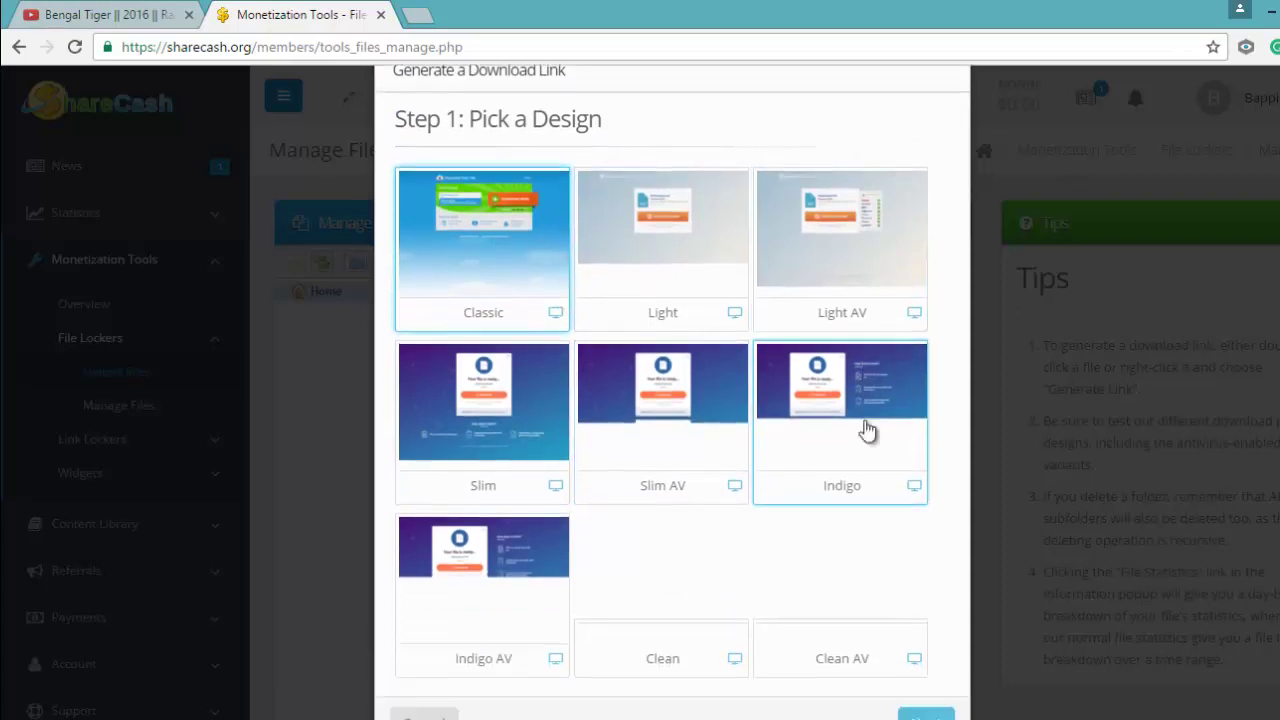
pyautogui.scroll(2, 866, 437)
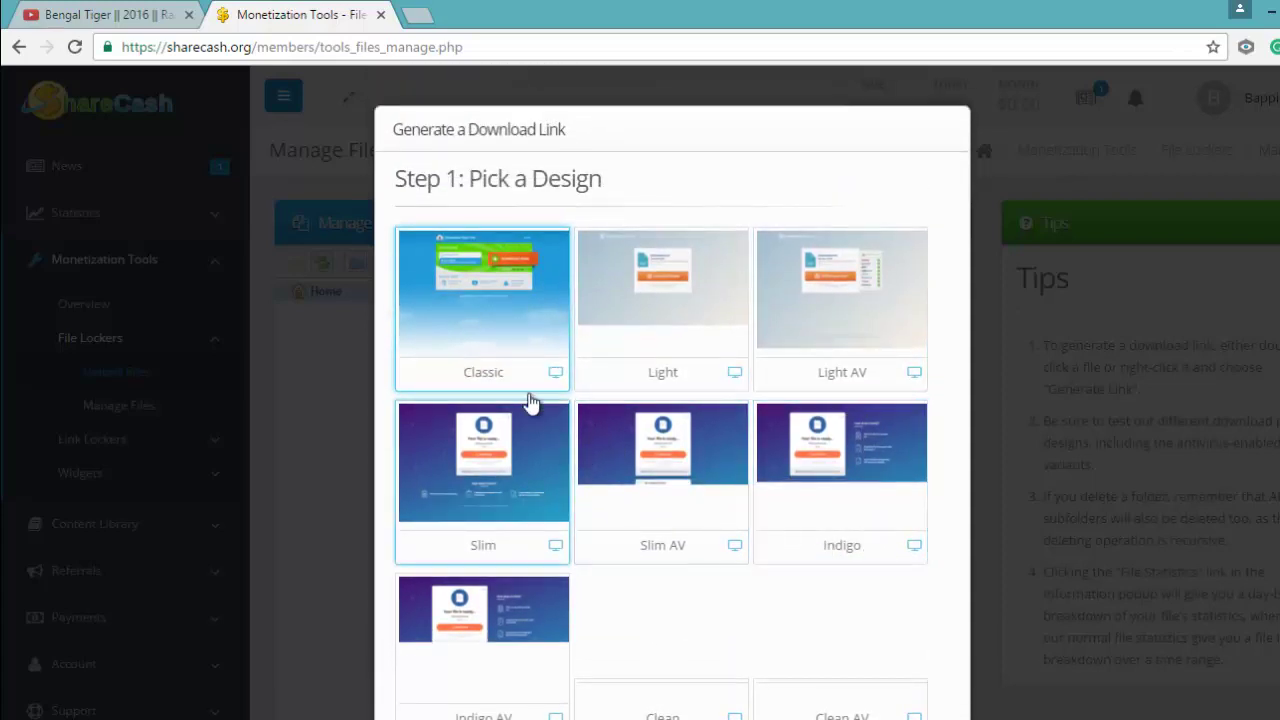
pyautogui.click(495, 375)
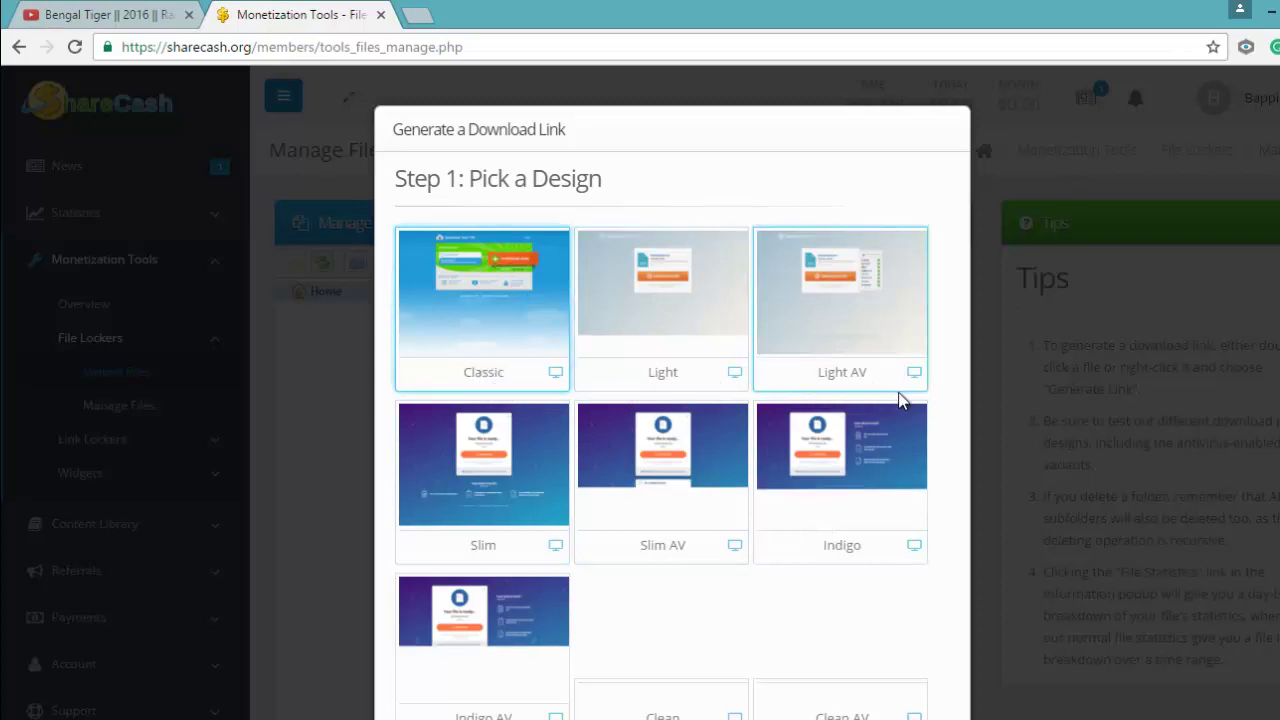
# - Preview the Classic design of the download page
pyautogui.scroll(-2, 898, 400)
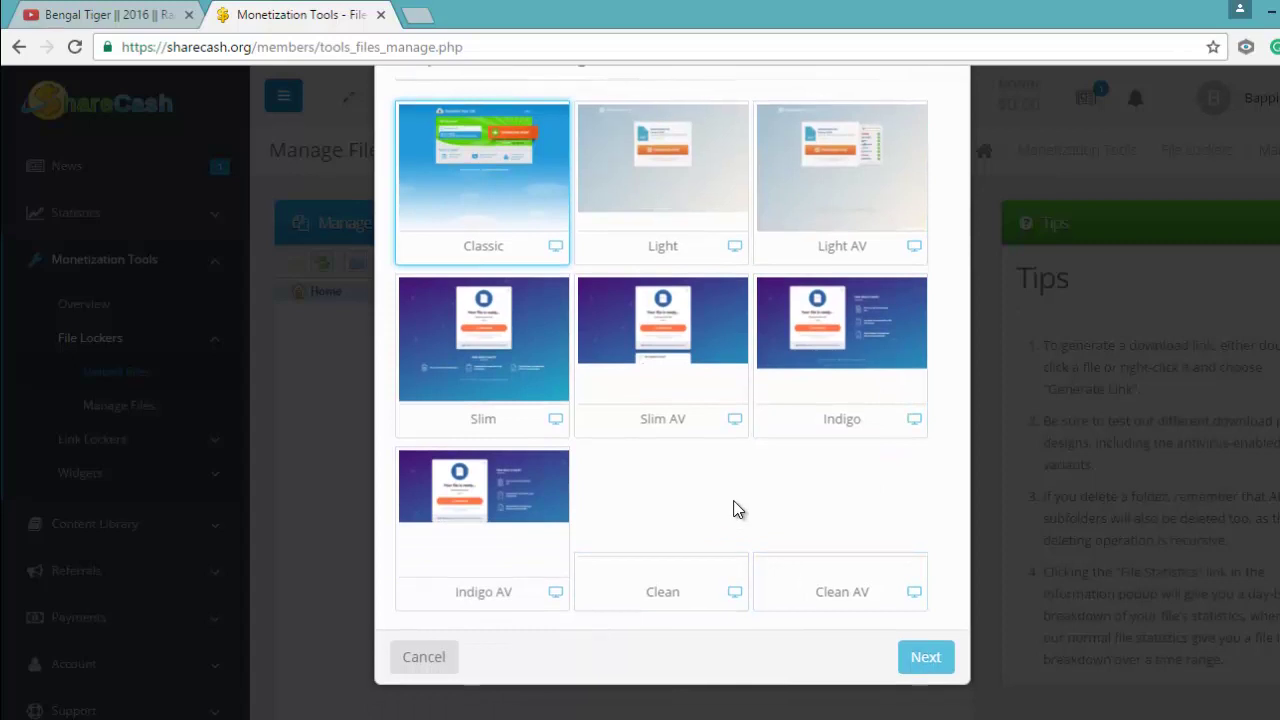
pyautogui.scroll(2, 735, 510)
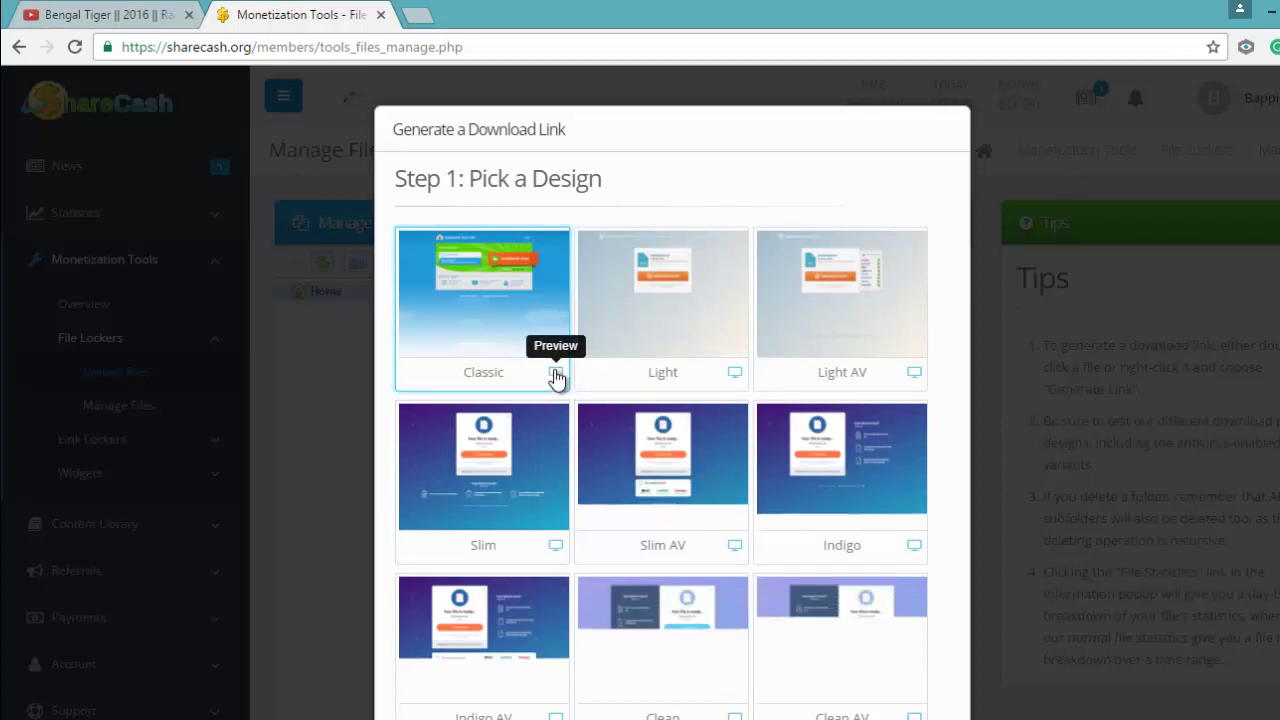
pyautogui.click(556, 373)
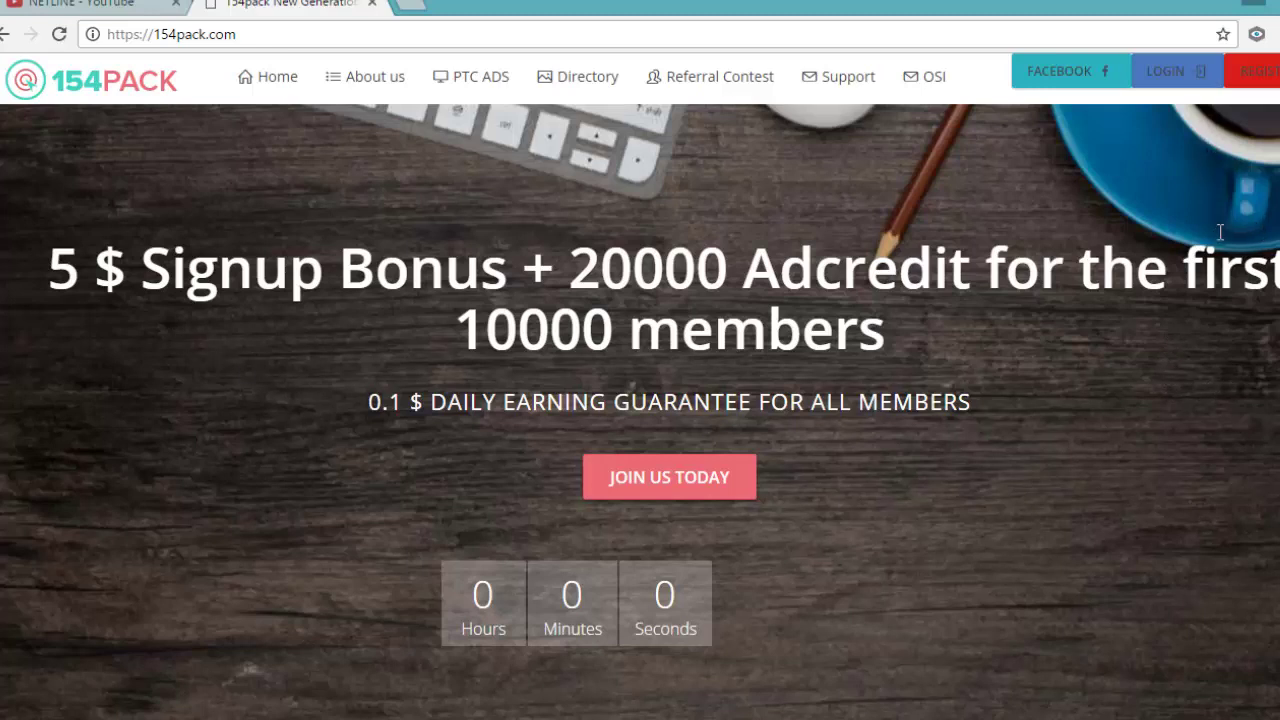
# - Open the login on the 154pack site and look through its Paid to click ads page
pyautogui.click(1177, 74)
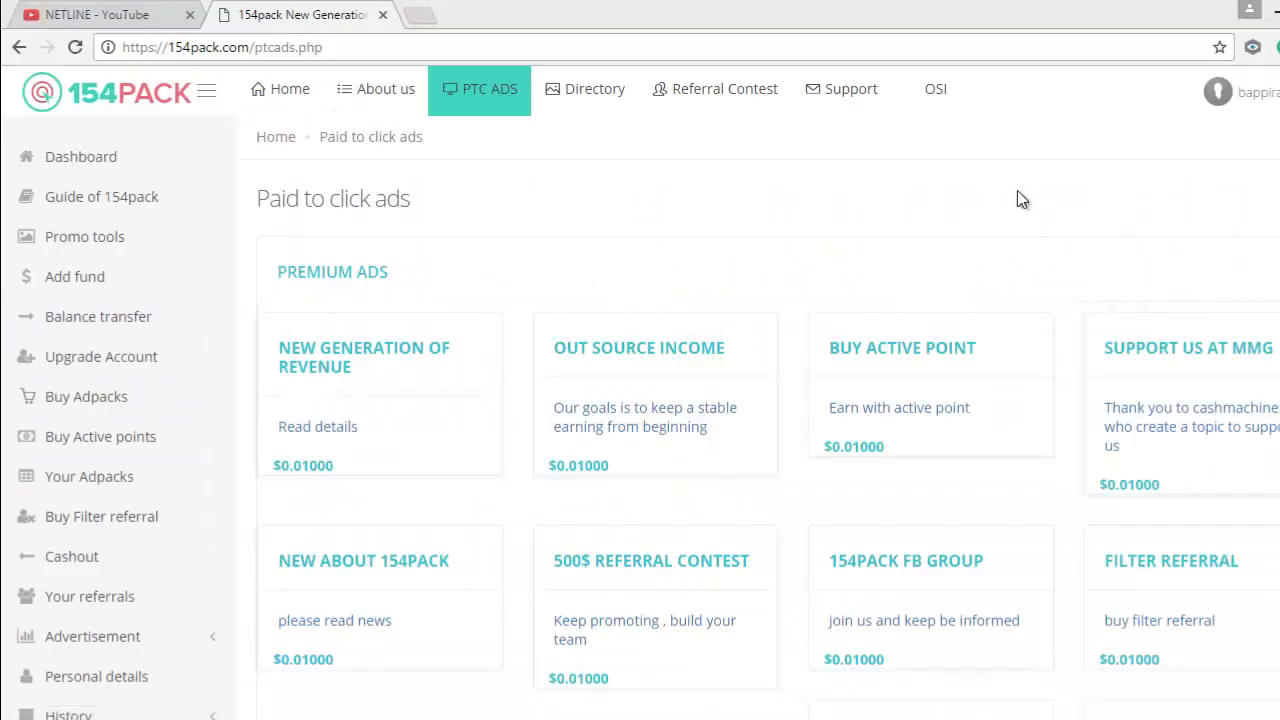
pyautogui.scroll(-7, 969, 240)
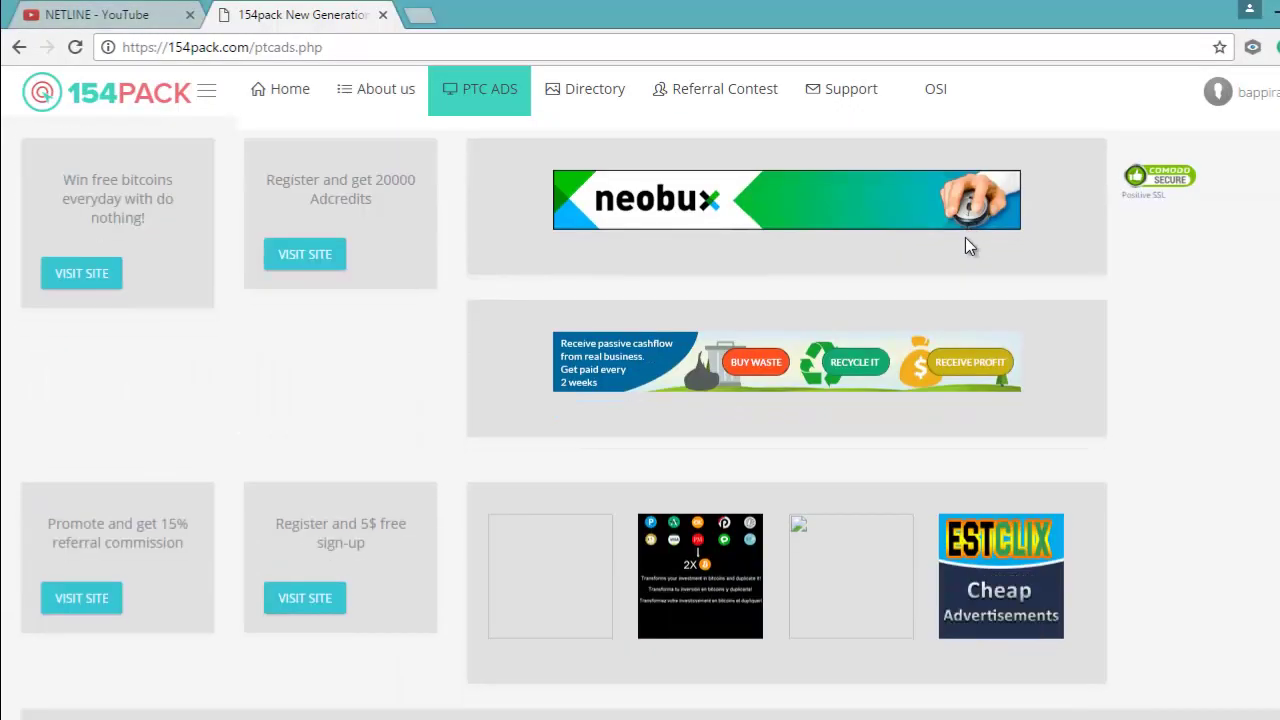
pyautogui.scroll(7, 965, 240)
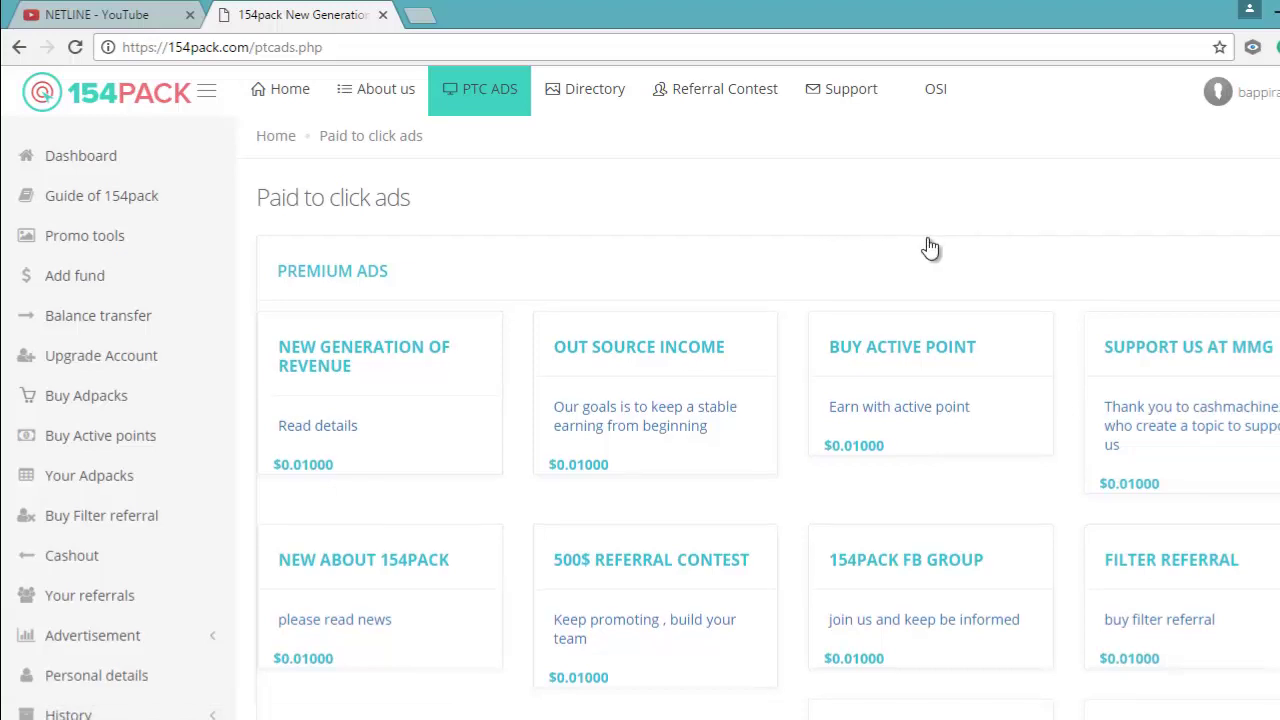
pyautogui.scroll(-1, 800, 268)
pyautogui.scroll(-2, 1106, 457)
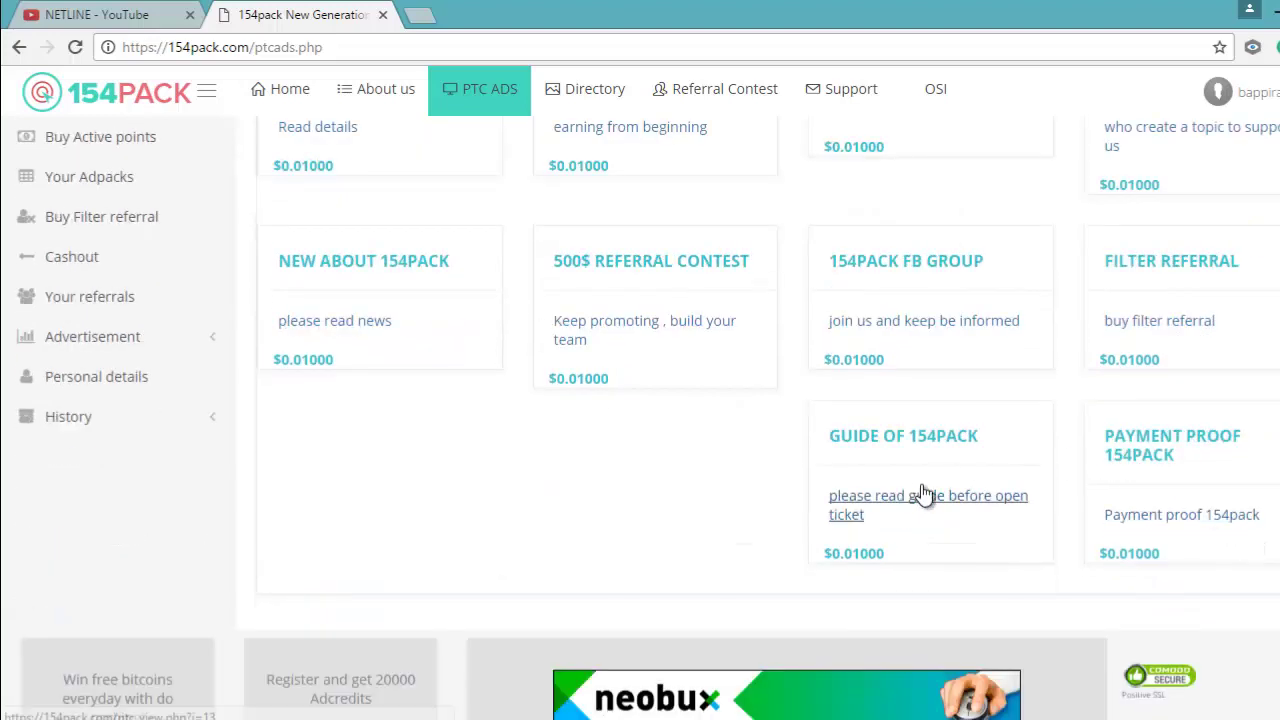
pyautogui.scroll(1, 923, 491)
pyautogui.scroll(2, 627, 385)
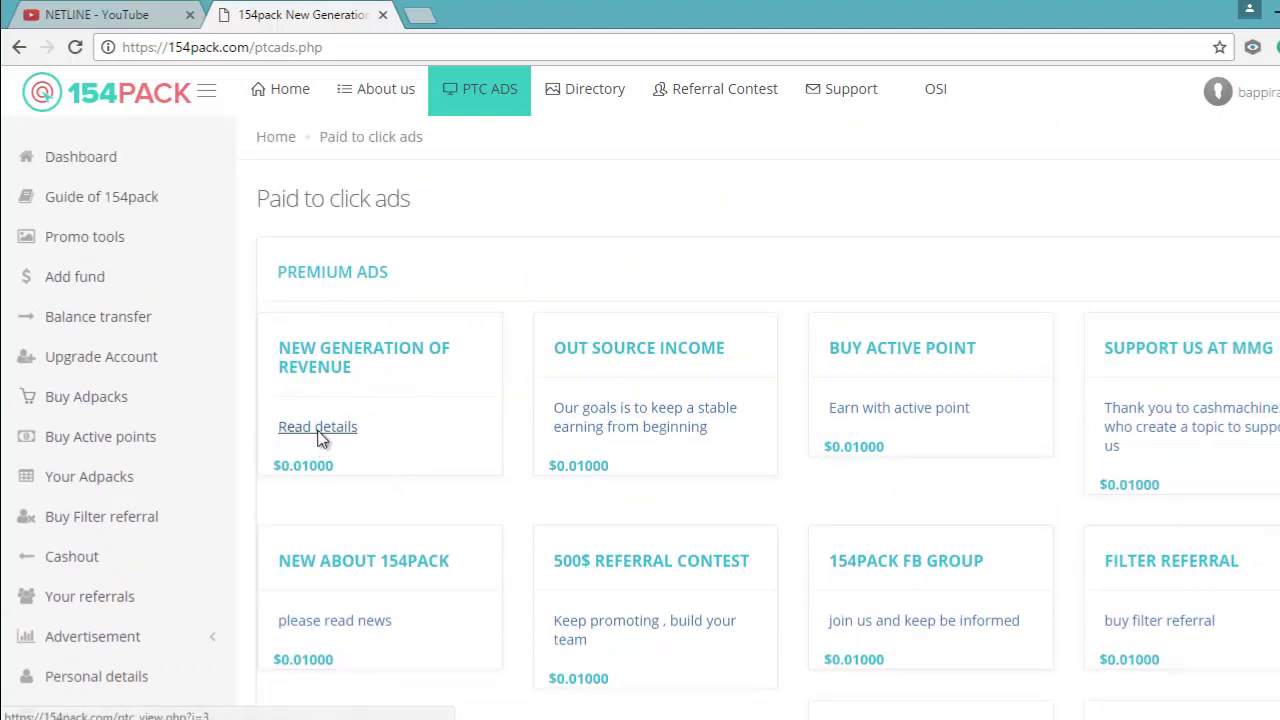
# - View the New Generation of Revenue premium ad until it is credited, close it and check the Paid to click ads list
pyautogui.click(318, 436)
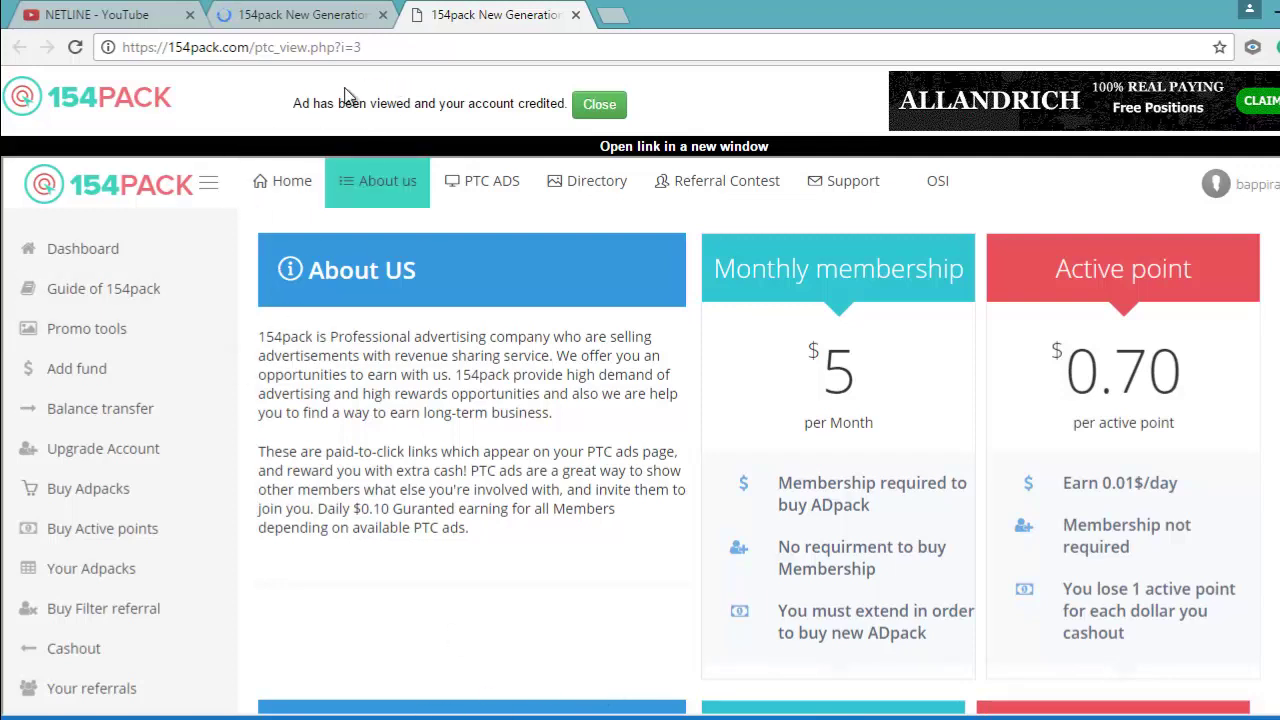
pyautogui.click(600, 105)
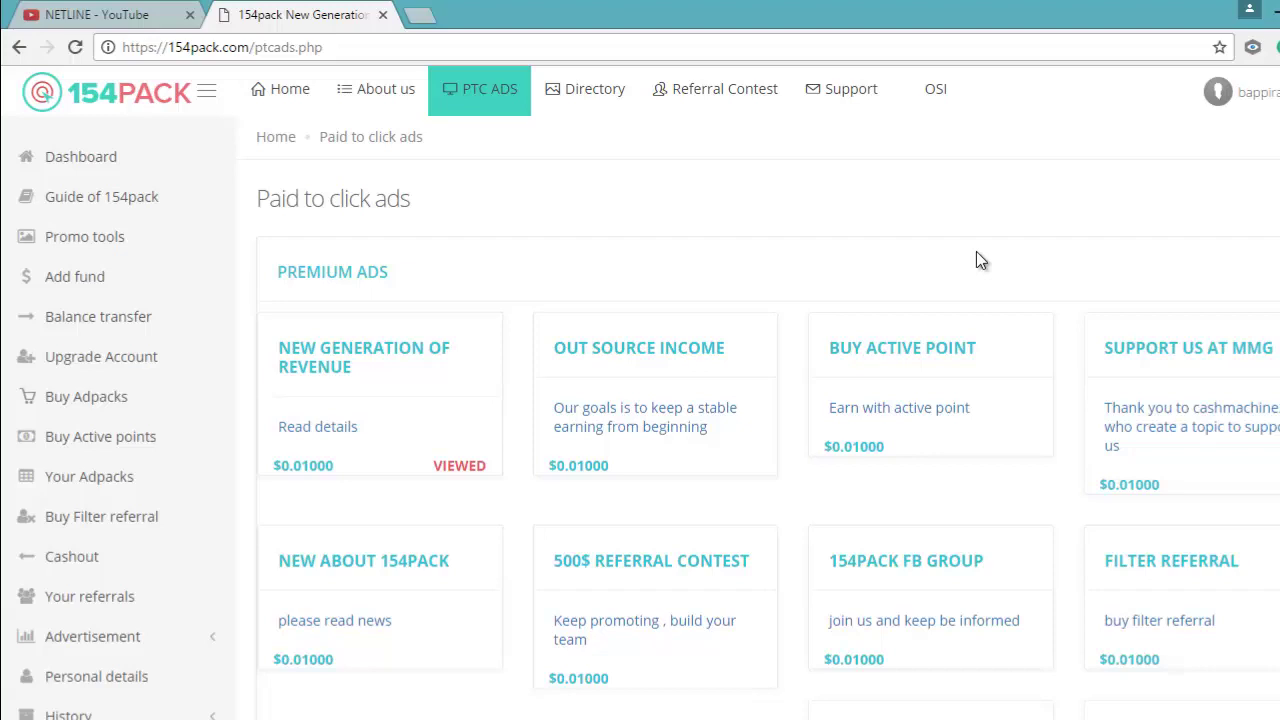
pyautogui.scroll(-1, 995, 272)
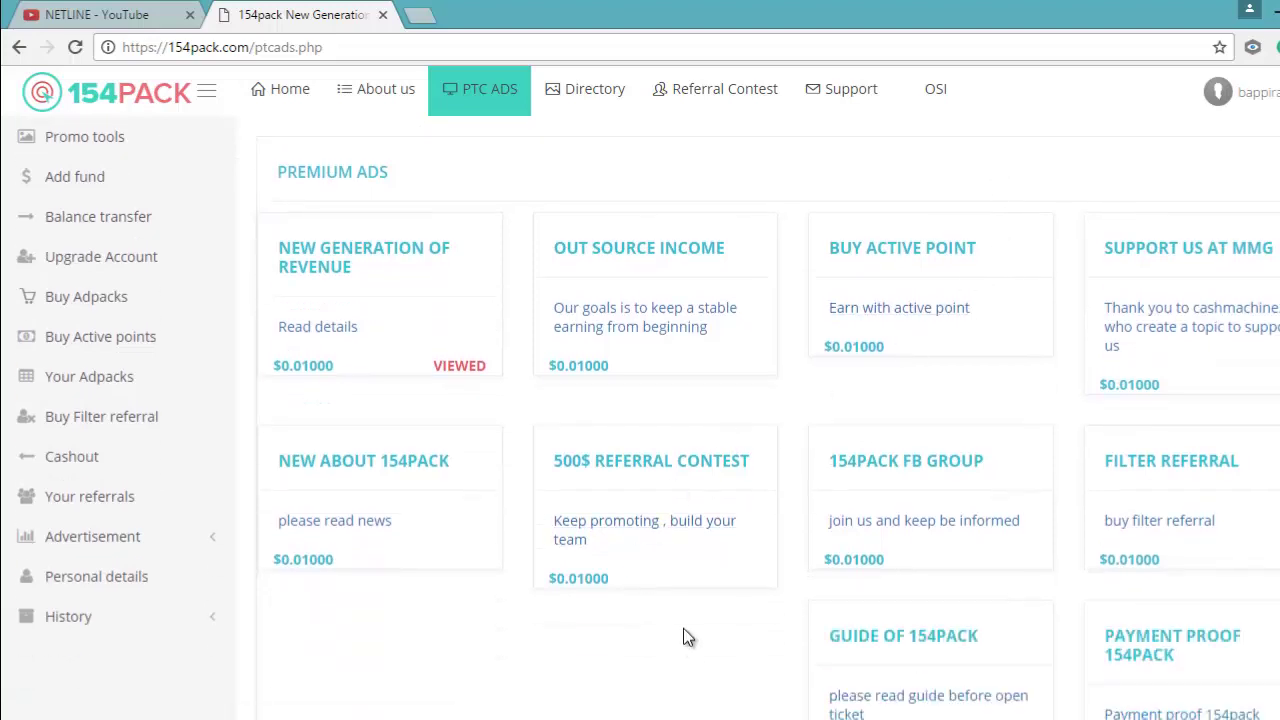
pyautogui.scroll(1, 683, 636)
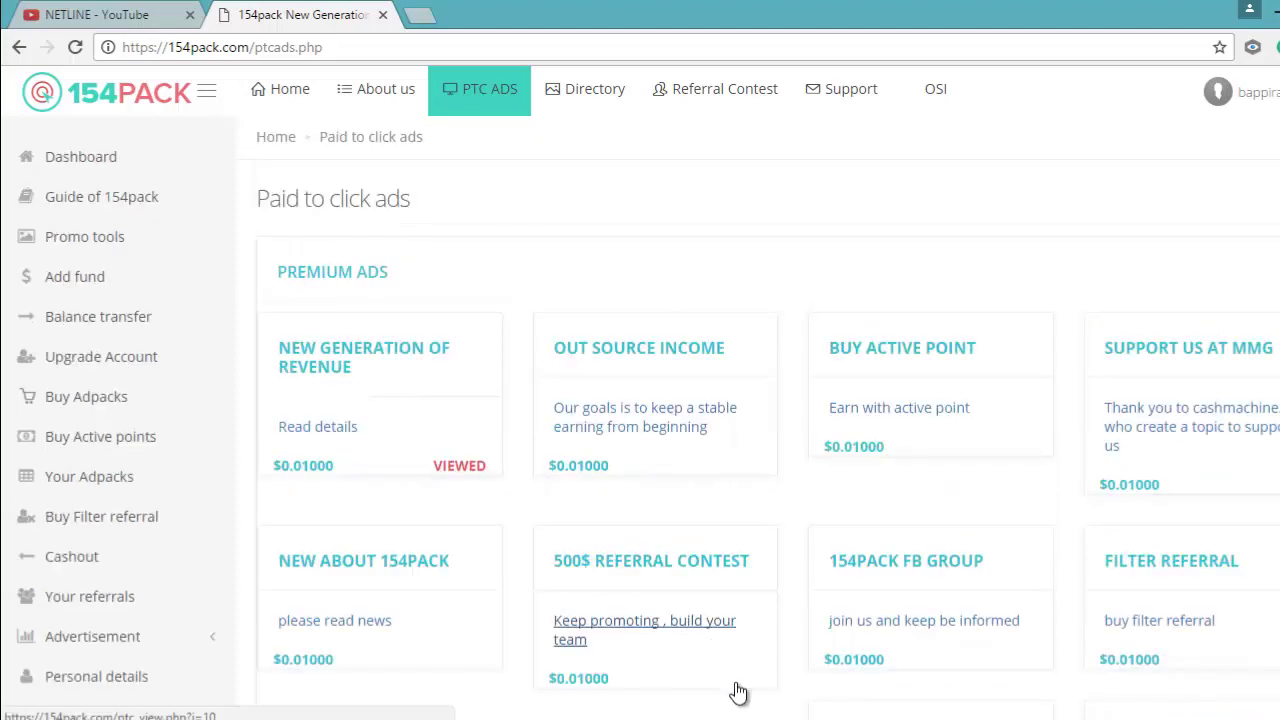
# - Open the Referral Contest page and read through the contest rules and the prize table
pyautogui.click(731, 88)
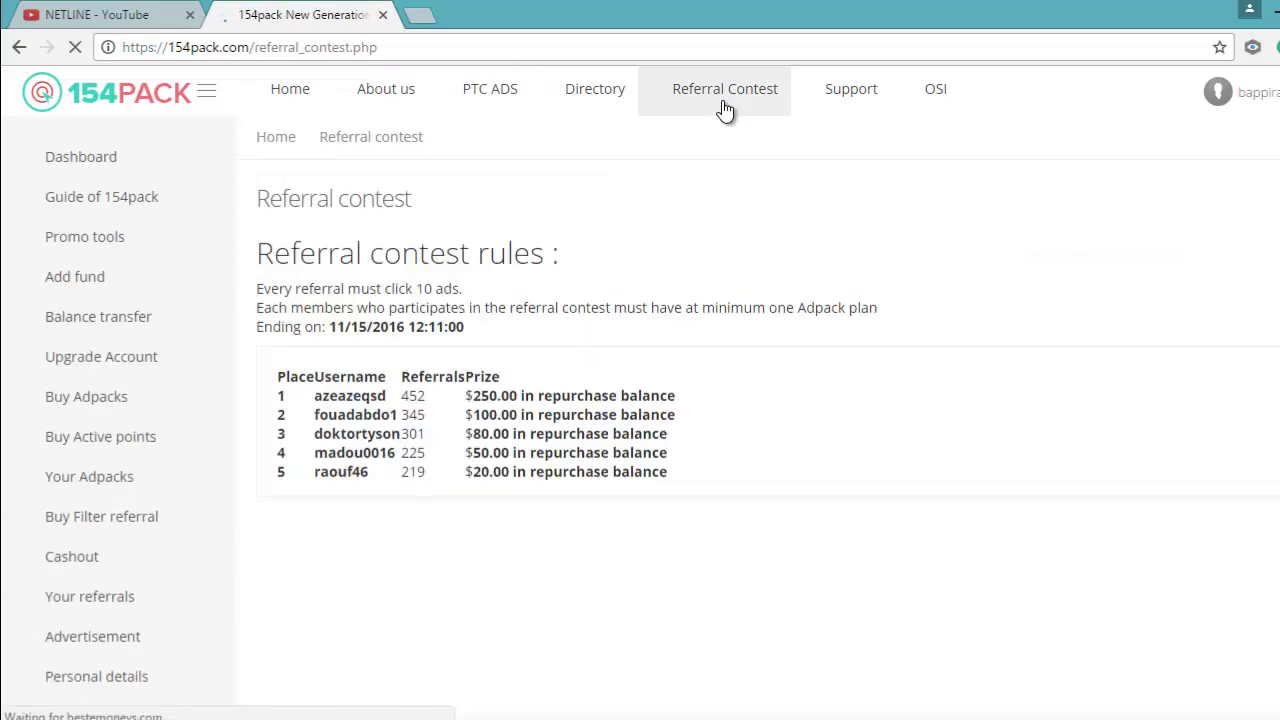
pyautogui.scroll(-1, 946, 545)
pyautogui.scroll(-2, 850, 540)
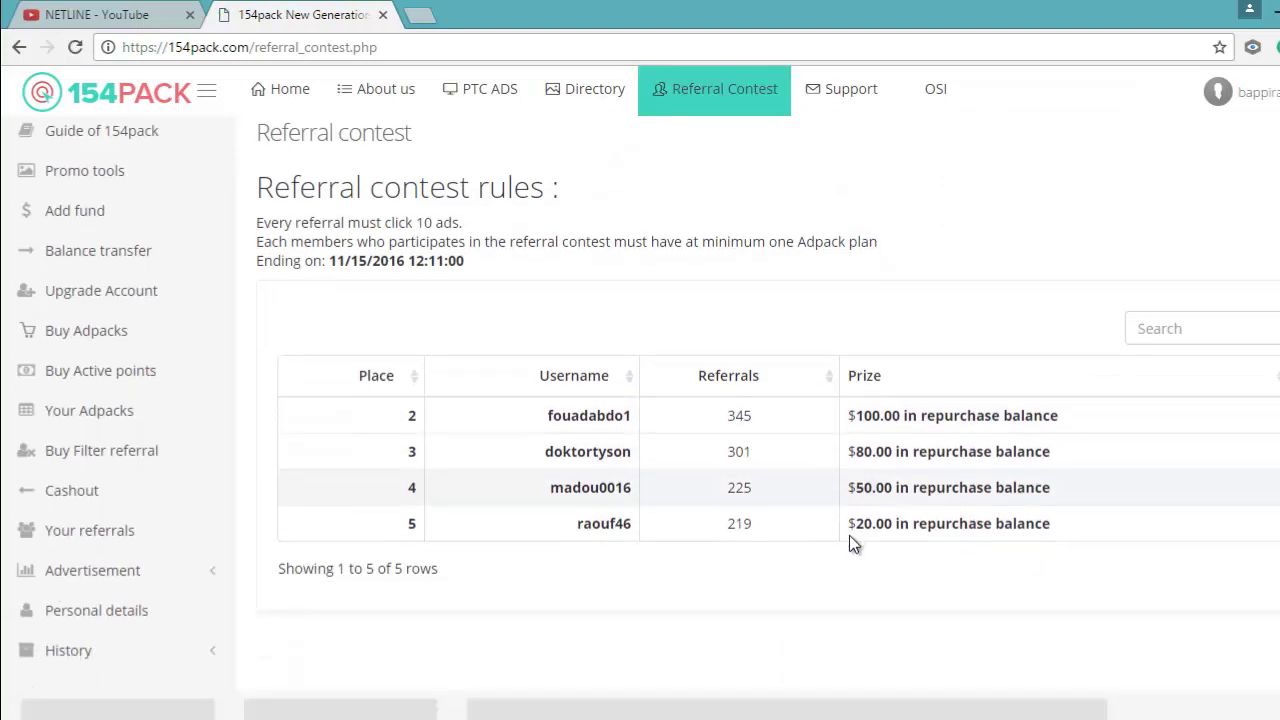
pyautogui.scroll(2, 884, 449)
pyautogui.scroll(1, 878, 530)
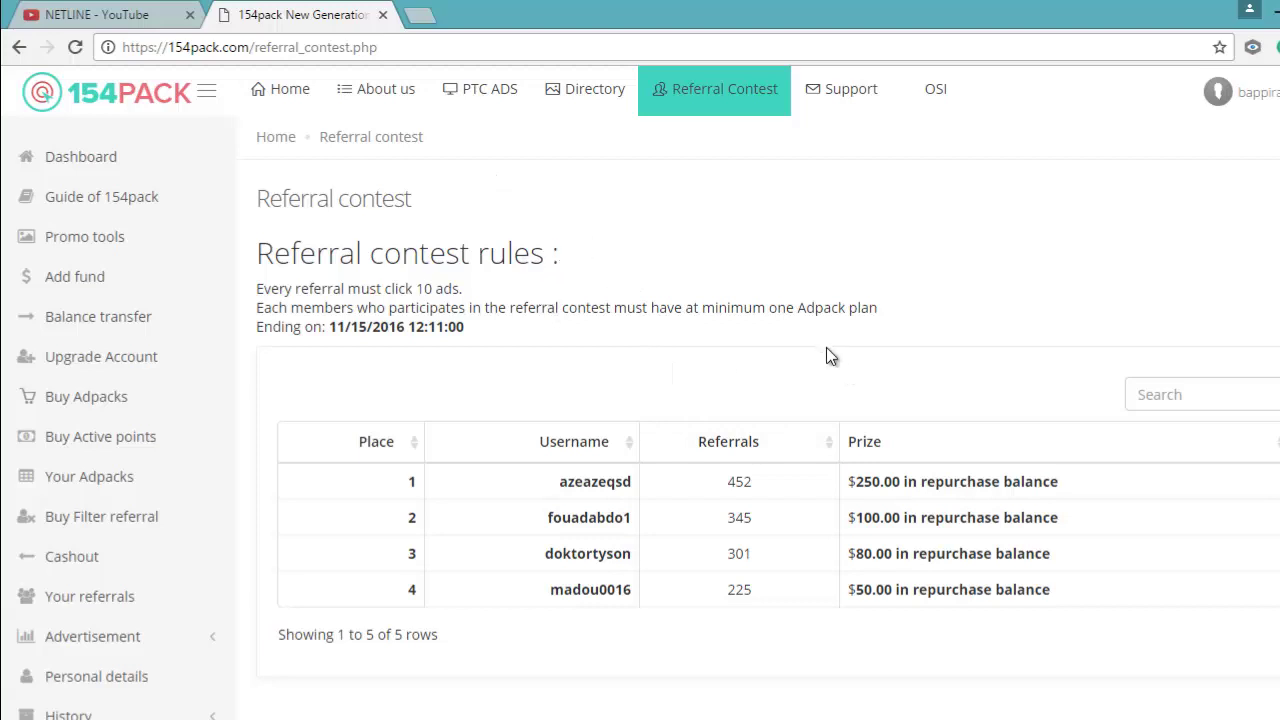
# - Open the page for buying Adpacks and look over the Plan pack details and purchase form
pyautogui.click(125, 407)
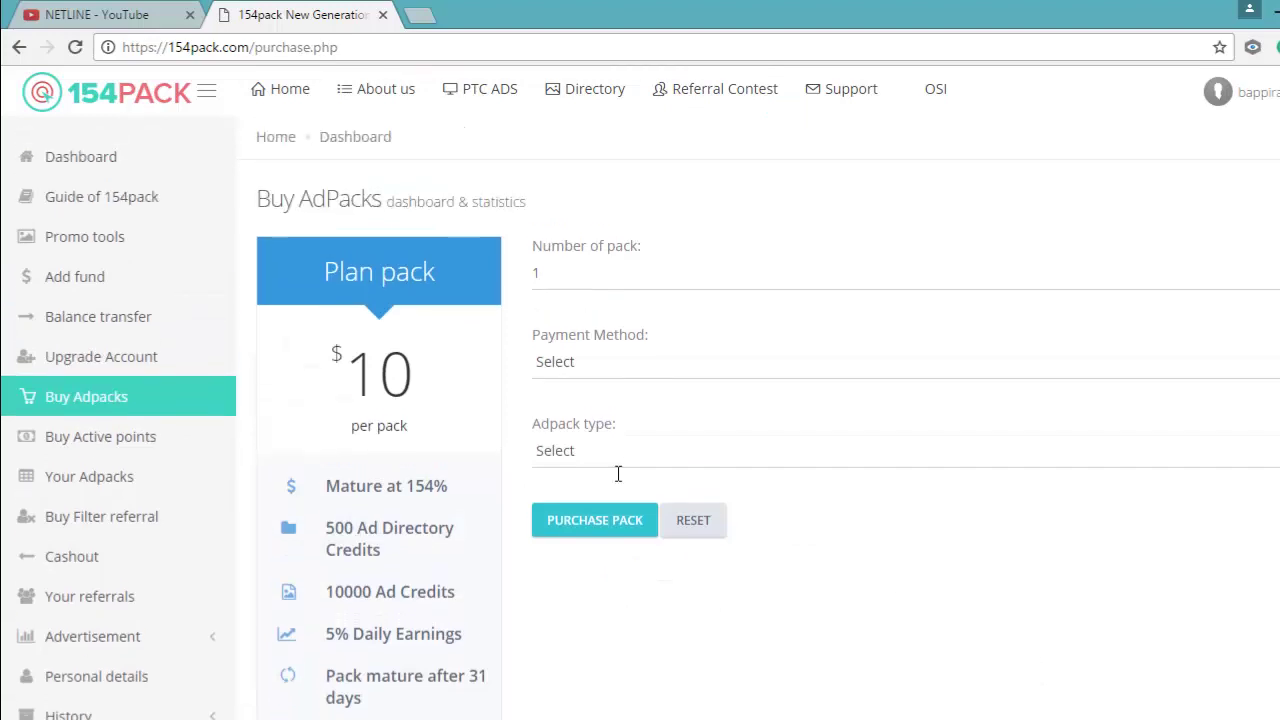
pyautogui.scroll(-1, 970, 539)
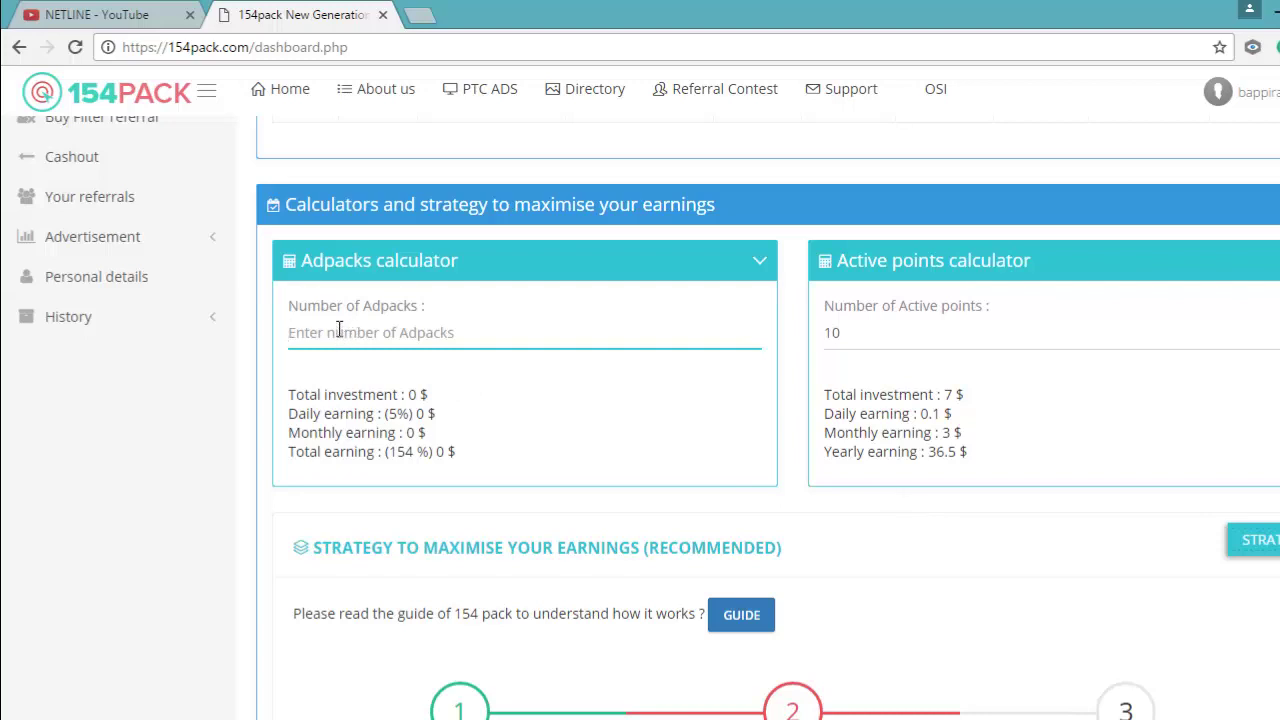
# - Calculate the earnings in the dashboard's Adpacks calculator for 1, 2, 100 and finally 10 Adpacks
pyautogui.write('1')
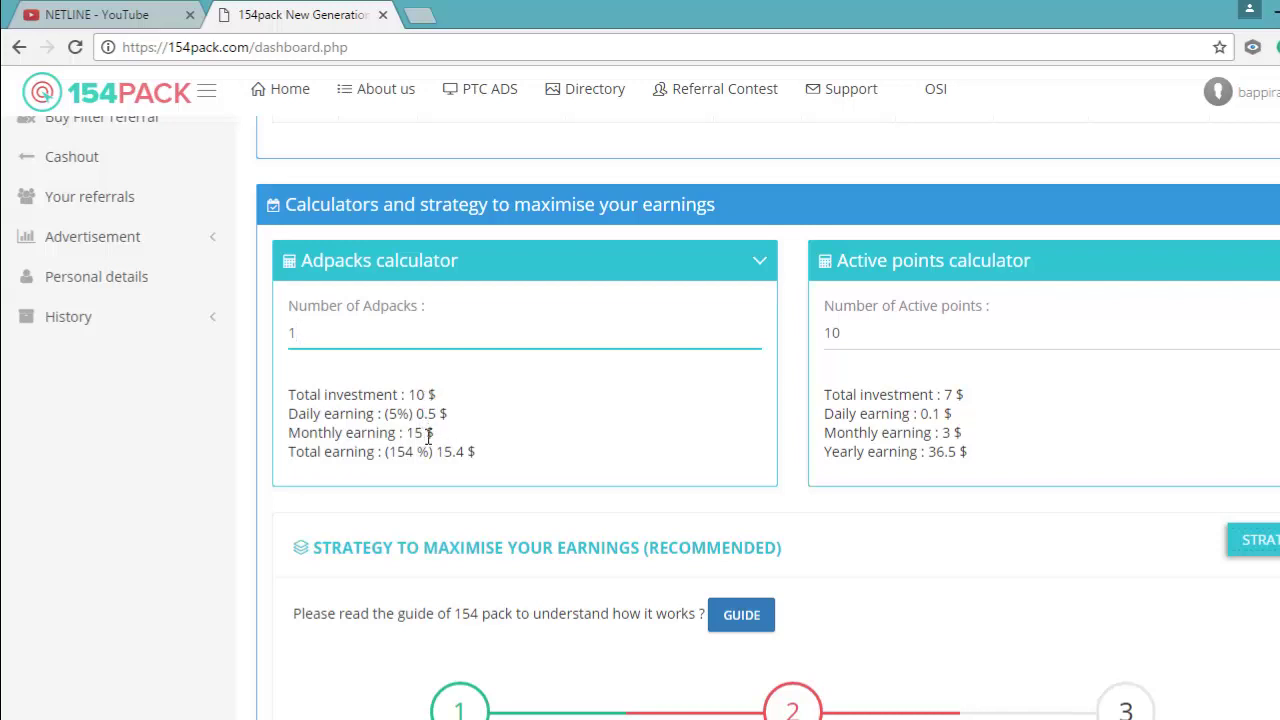
pyautogui.press('BackSpace')
pyautogui.write('2')
pyautogui.press('BackSpace')
pyautogui.write('100')
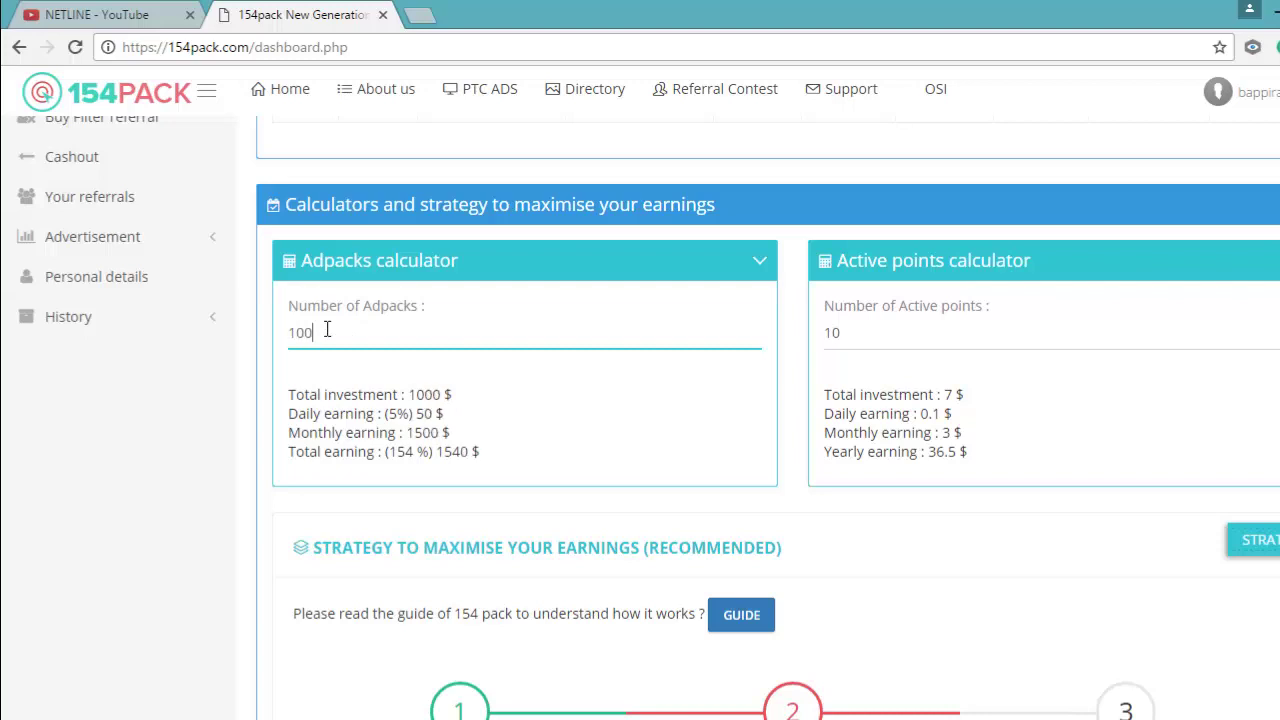
pyautogui.press('BackSpace')
pyautogui.press('BackSpace')
pyautogui.write('0')
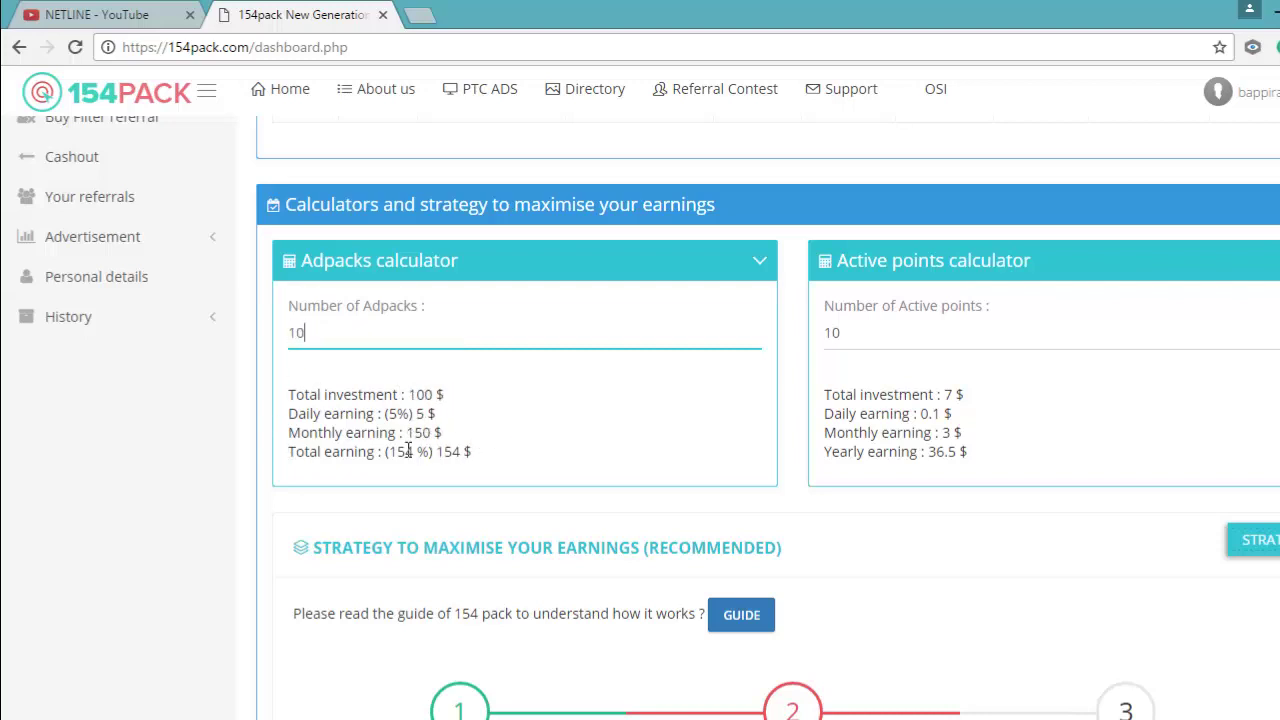